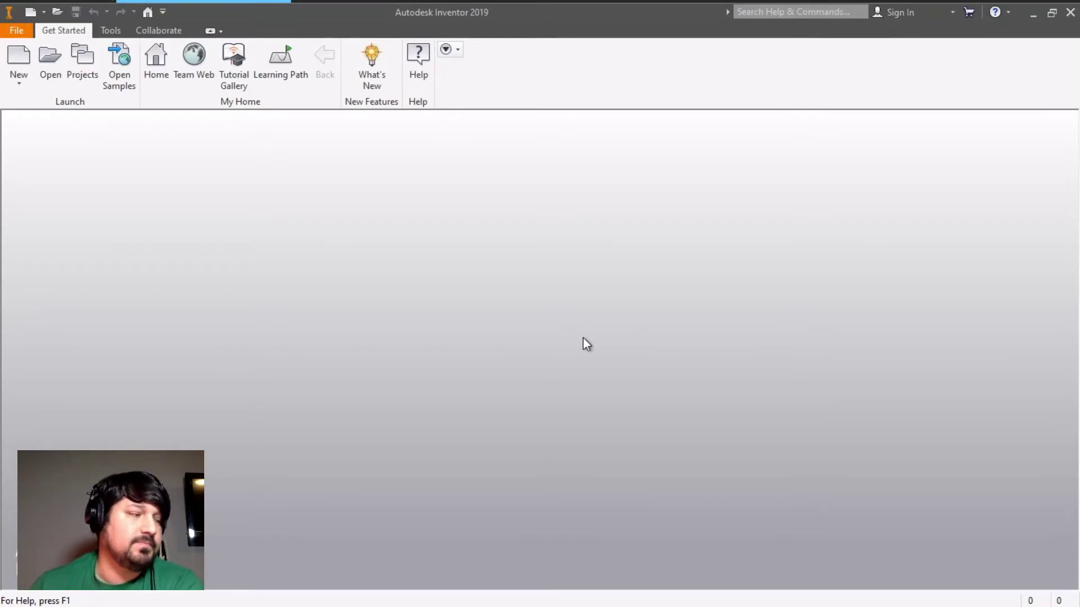
Create a new part from the Standard (in).ipt template.
{"action": "key", "text": "ctrl+n"}
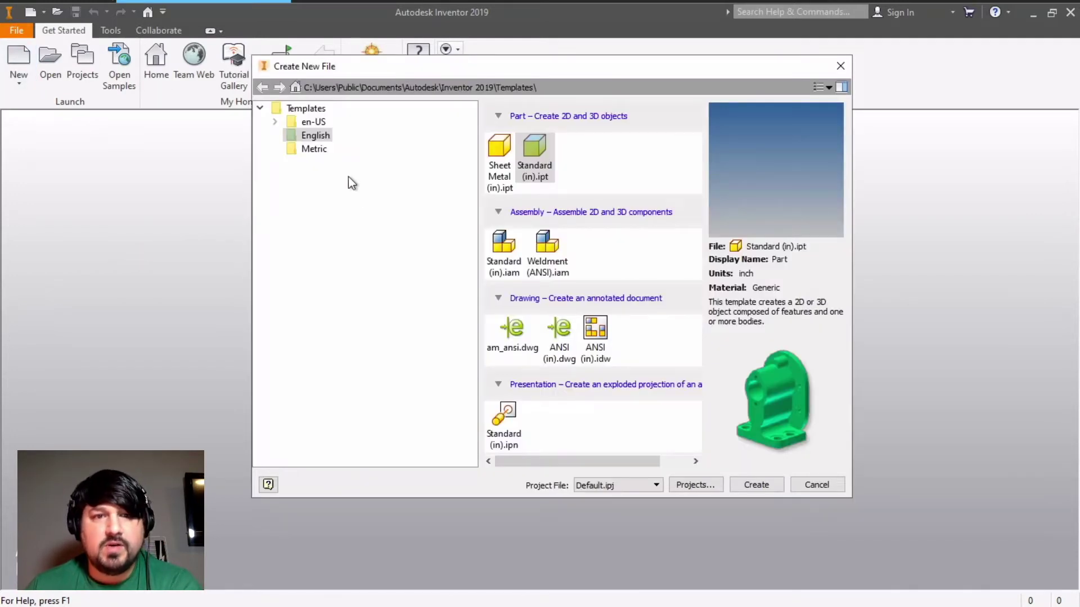
{"action": "left_click", "coordinate": [535, 163]}
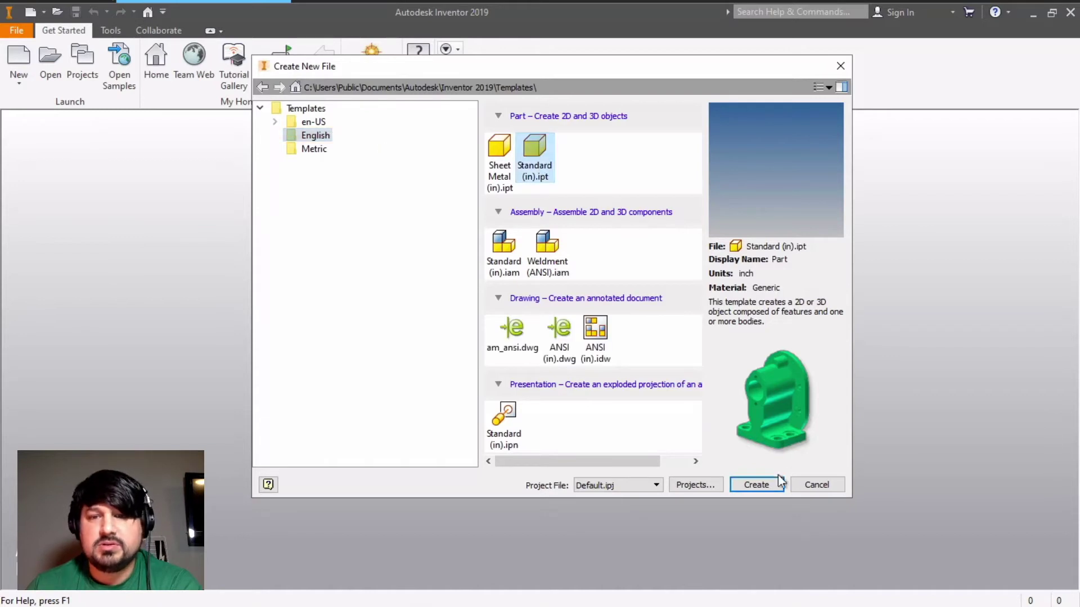
{"action": "left_click", "coordinate": [756, 485]}
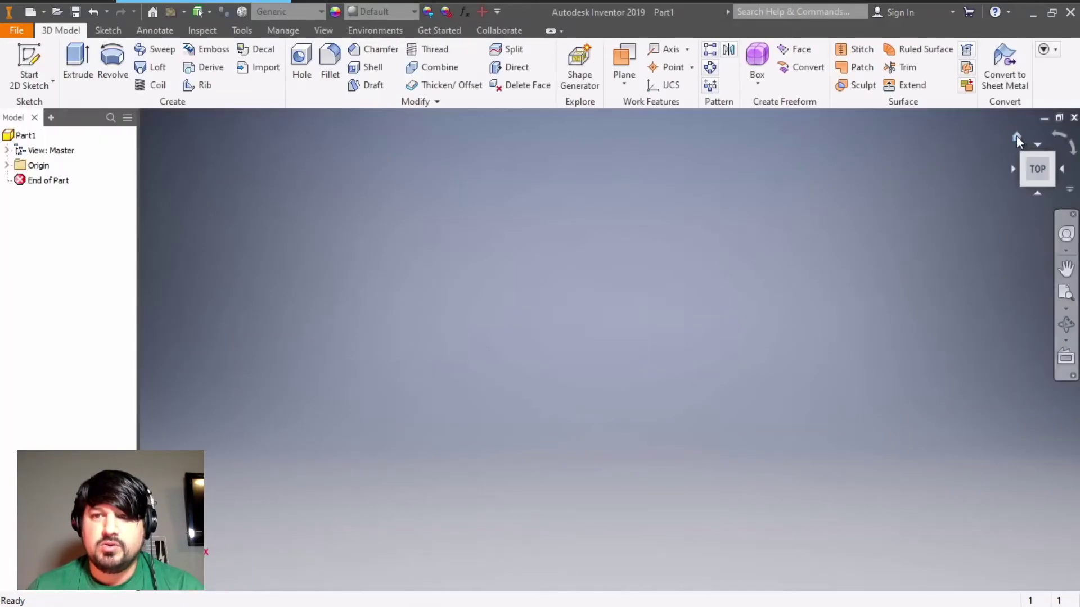
Start Sketch1 on the part's XZ origin plane.
{"action": "left_click", "coordinate": [28, 59]}
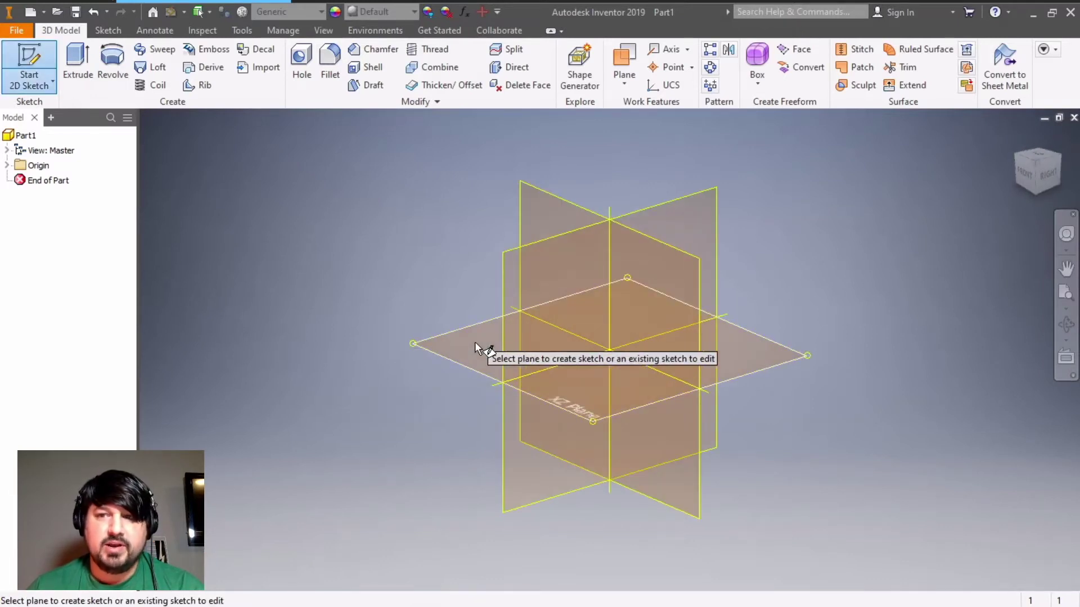
{"action": "left_click", "coordinate": [475, 343]}
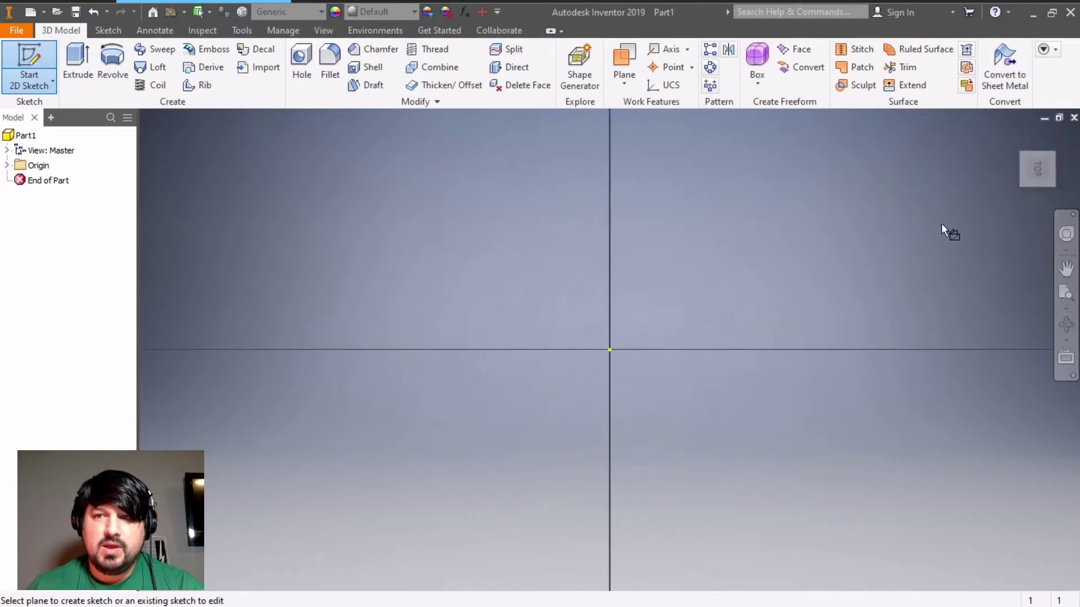
{"action": "mouse_move", "coordinate": [1034, 172]}
{"action": "left_mouse_down"}
{"action": "mouse_move", "coordinate": [888, 331]}
{"action": "mouse_move", "coordinate": [841, 354]}
{"action": "left_mouse_up"}
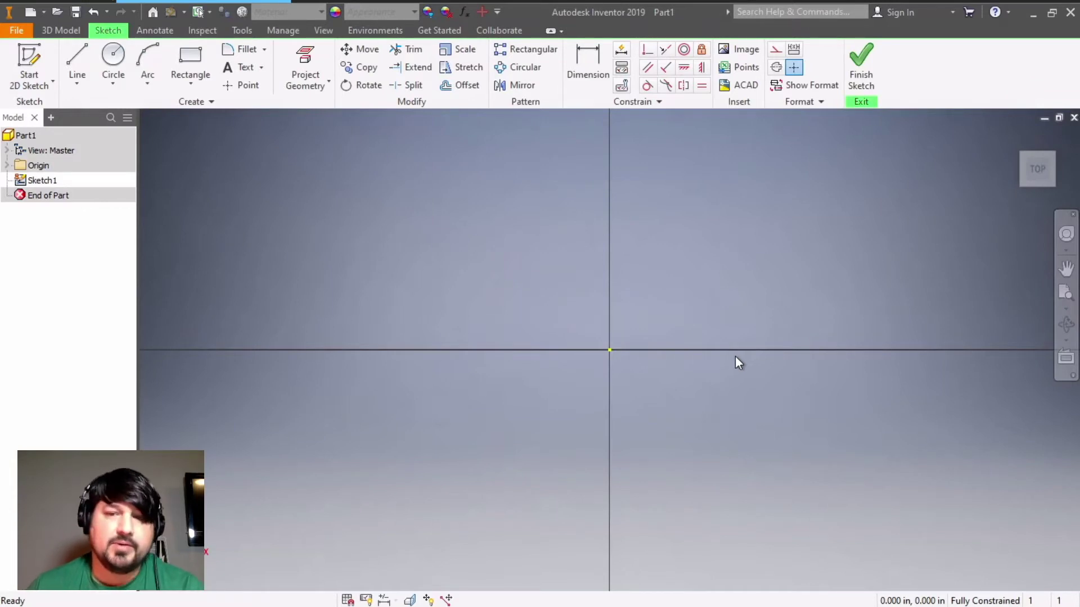
Draw a two-point-center rectangle at the origin, 4 in wide and 3 in tall.
{"action": "left_click", "coordinate": [190, 82]}
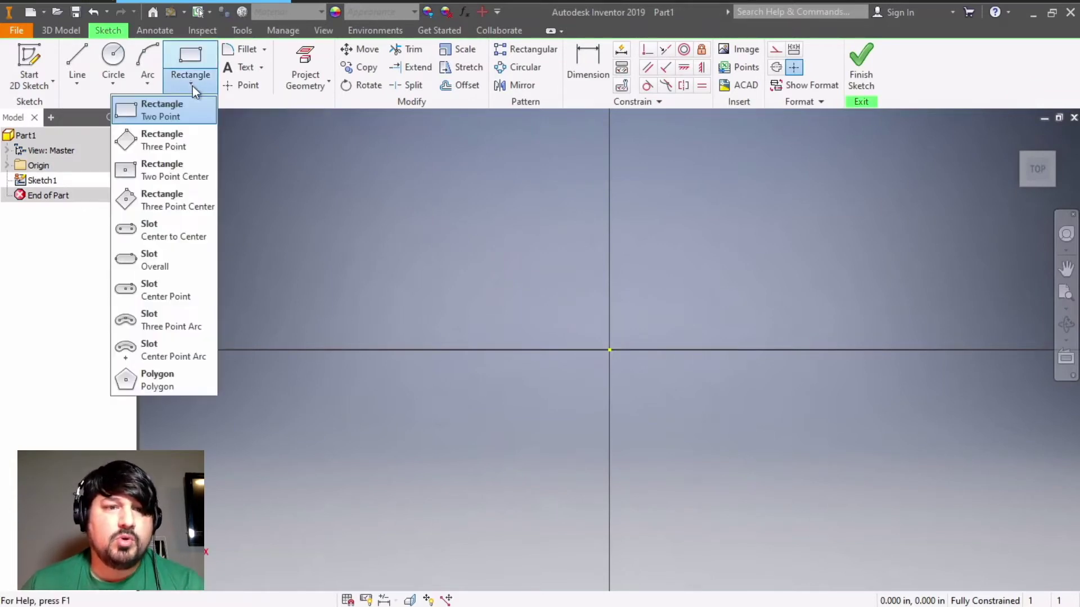
{"action": "left_click", "coordinate": [173, 170]}
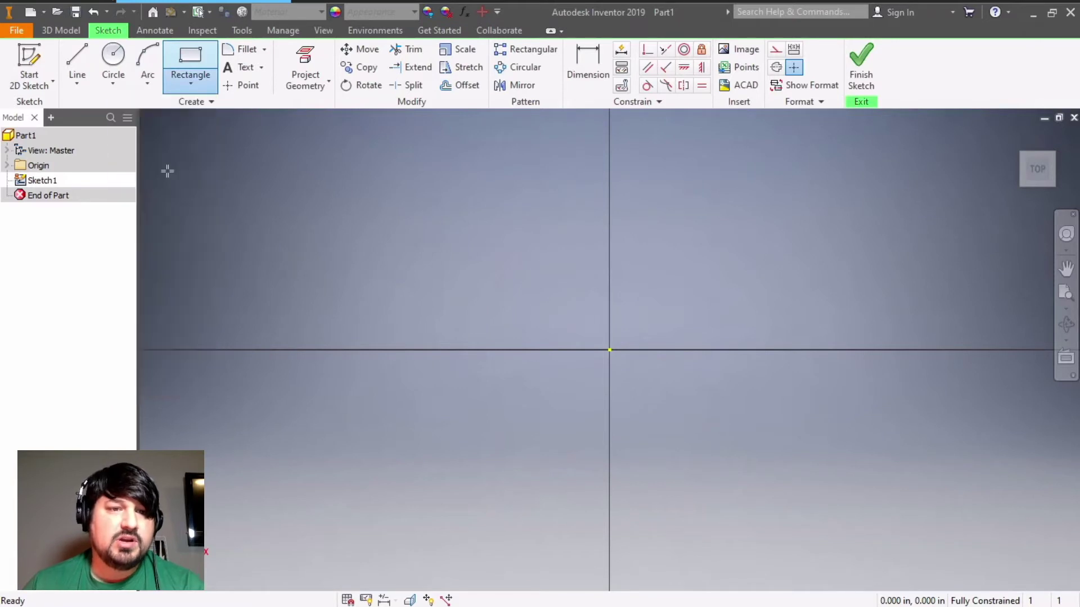
{"action": "left_click", "coordinate": [610, 349]}
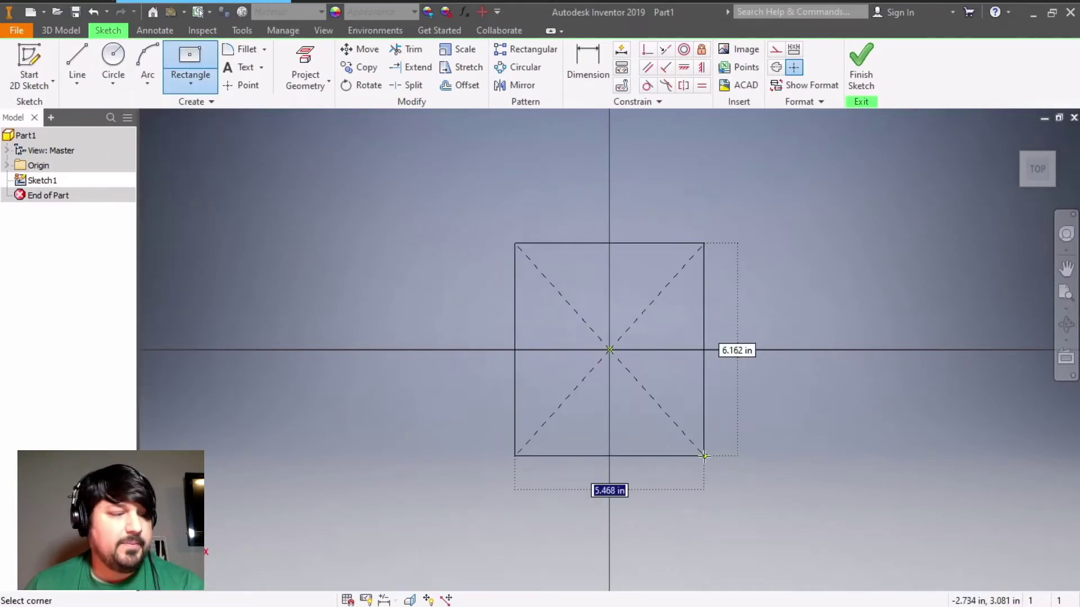
{"action": "type", "text": "4"}
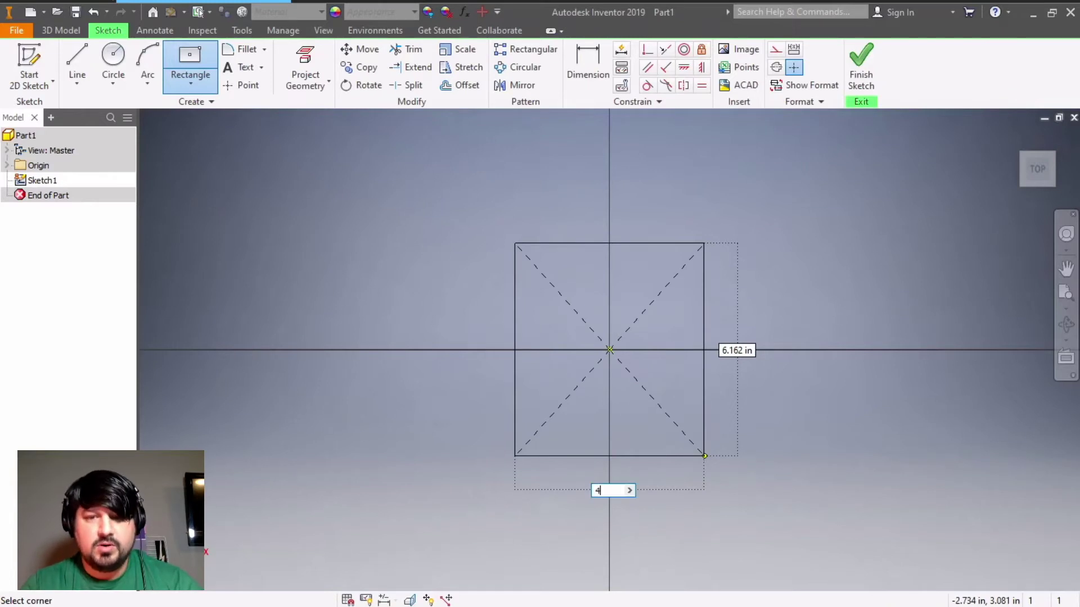
{"action": "key", "text": "Tab"}
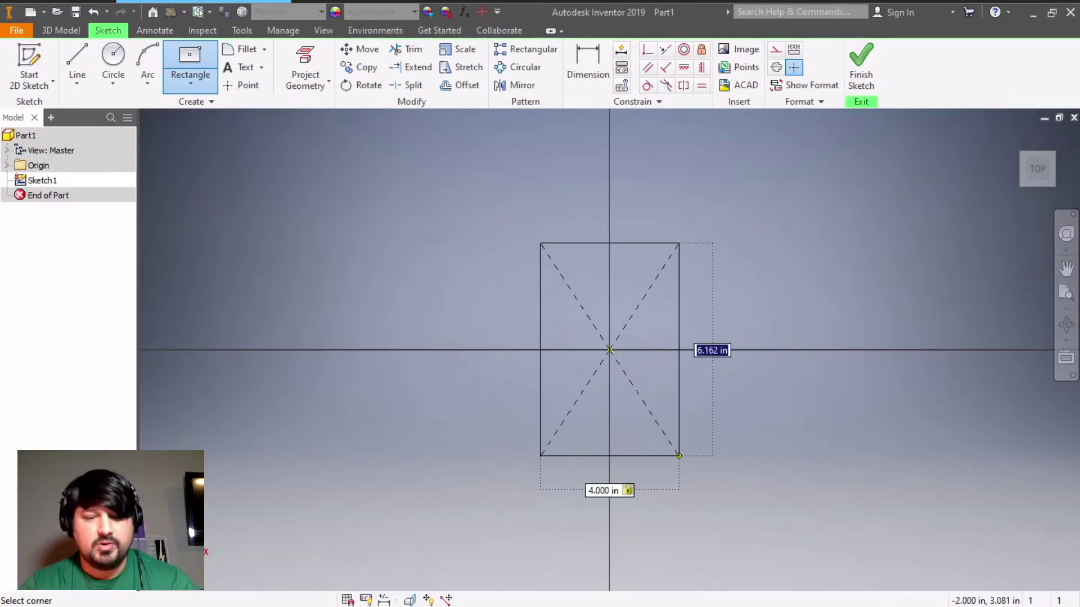
{"action": "type", "text": "3"}
{"action": "key", "text": "Tab"}
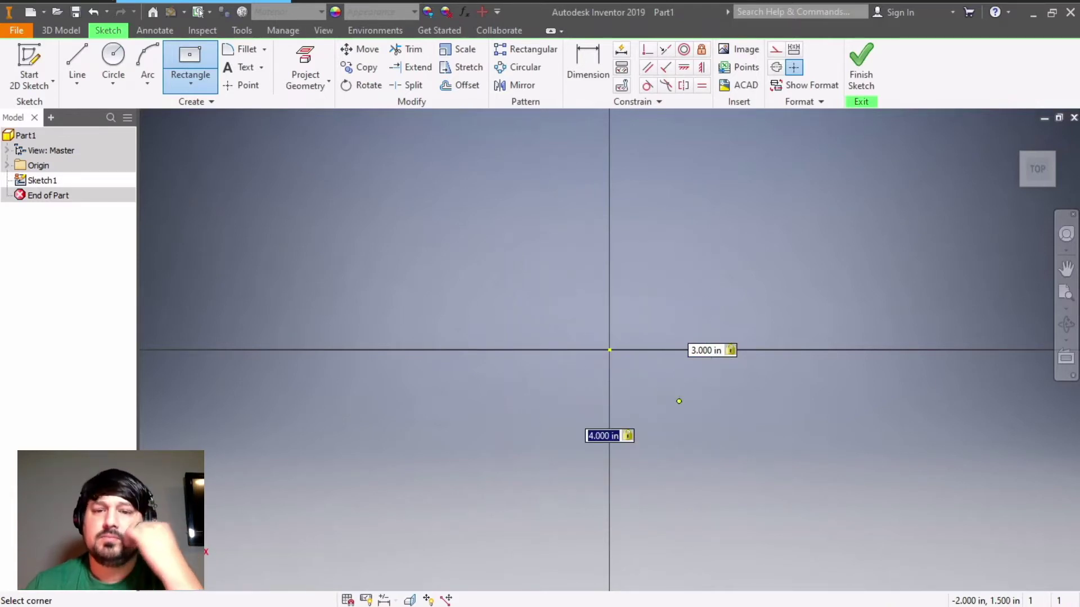
{"action": "key", "text": "Return"}
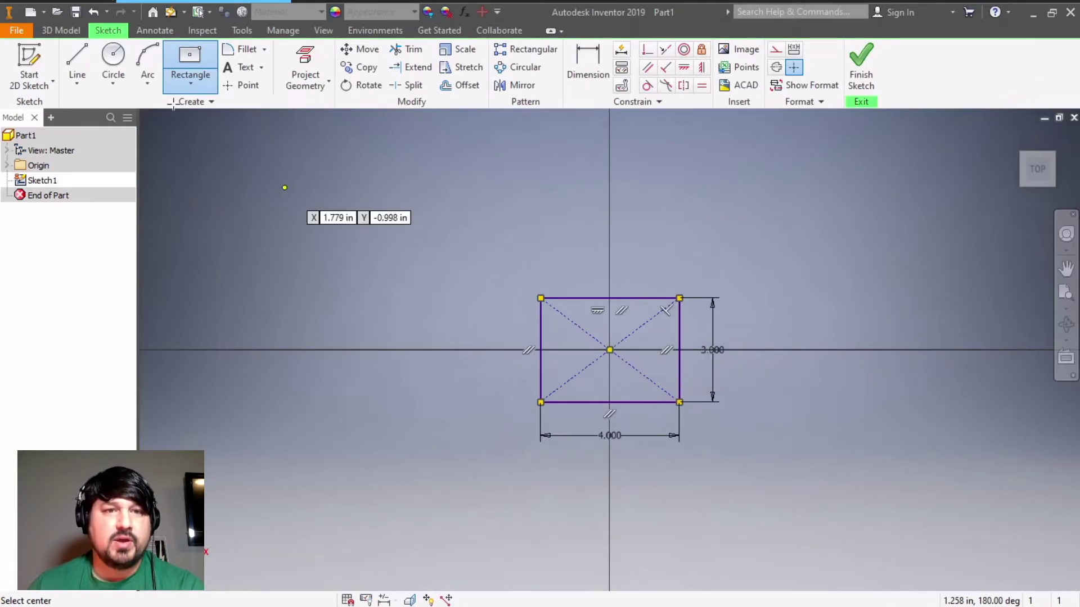
{"action": "left_click", "coordinate": [113, 60]}
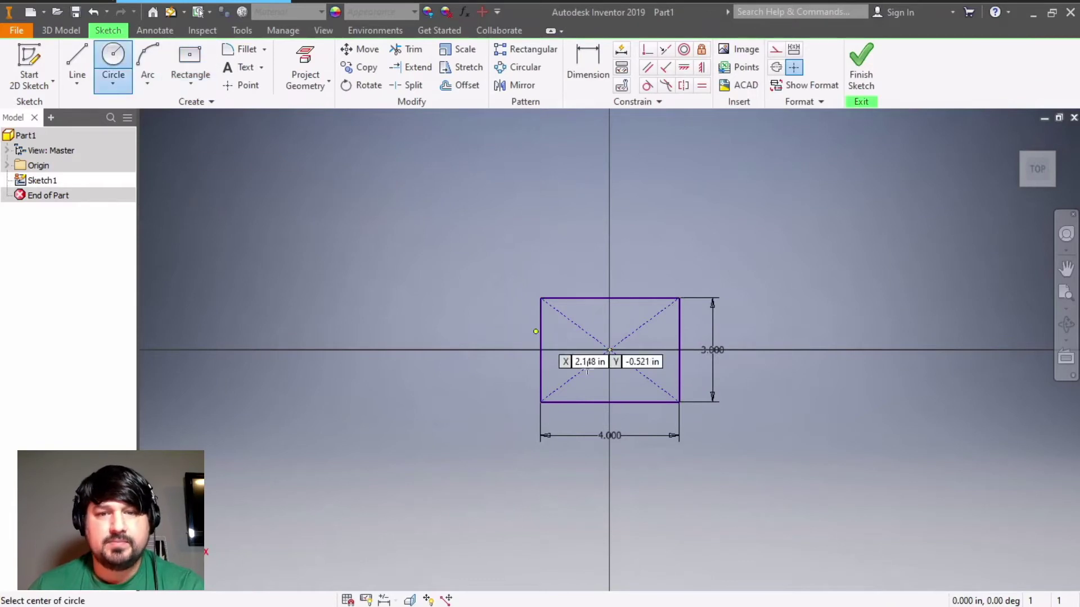
Place a .750 in circle on the axis at left and a larger circle in the right half.
{"action": "left_click", "coordinate": [564, 350]}
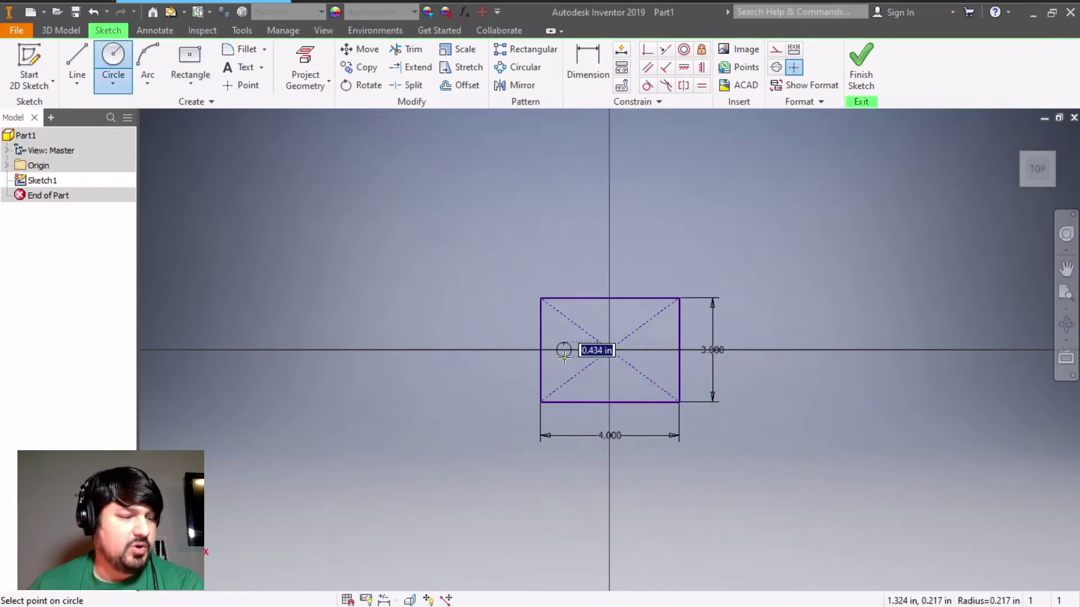
{"action": "type", "text": "."}
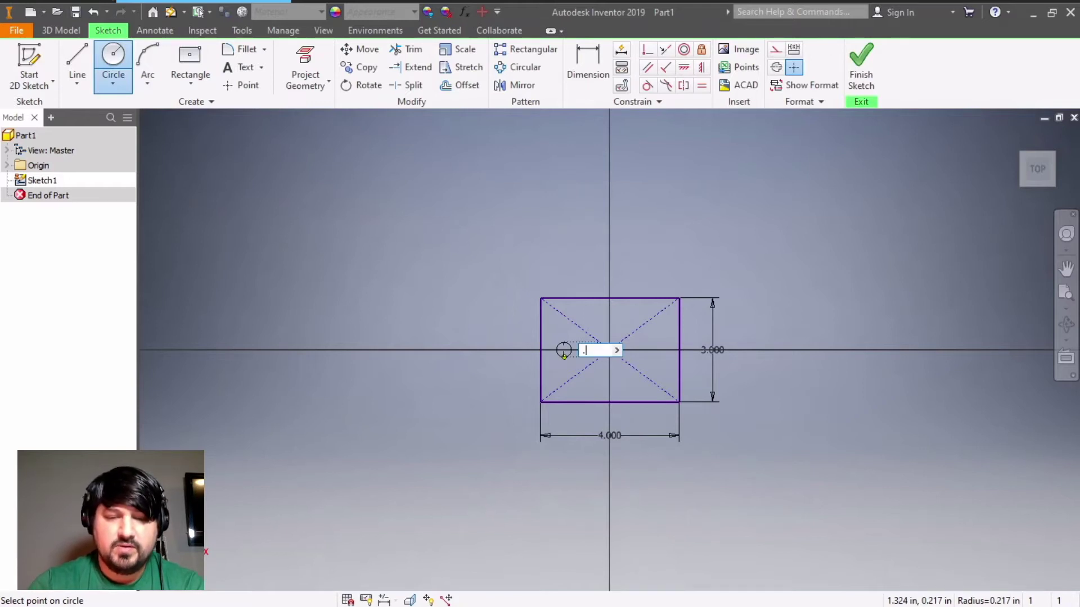
{"action": "type", "text": "750"}
{"action": "key", "text": "Return"}
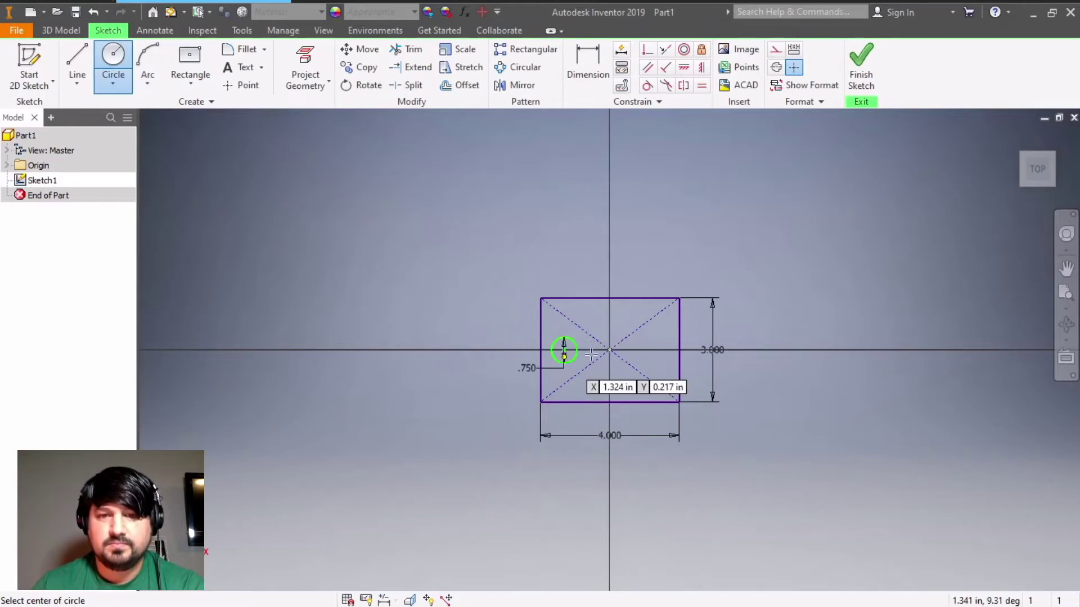
{"action": "left_click", "coordinate": [655, 349]}
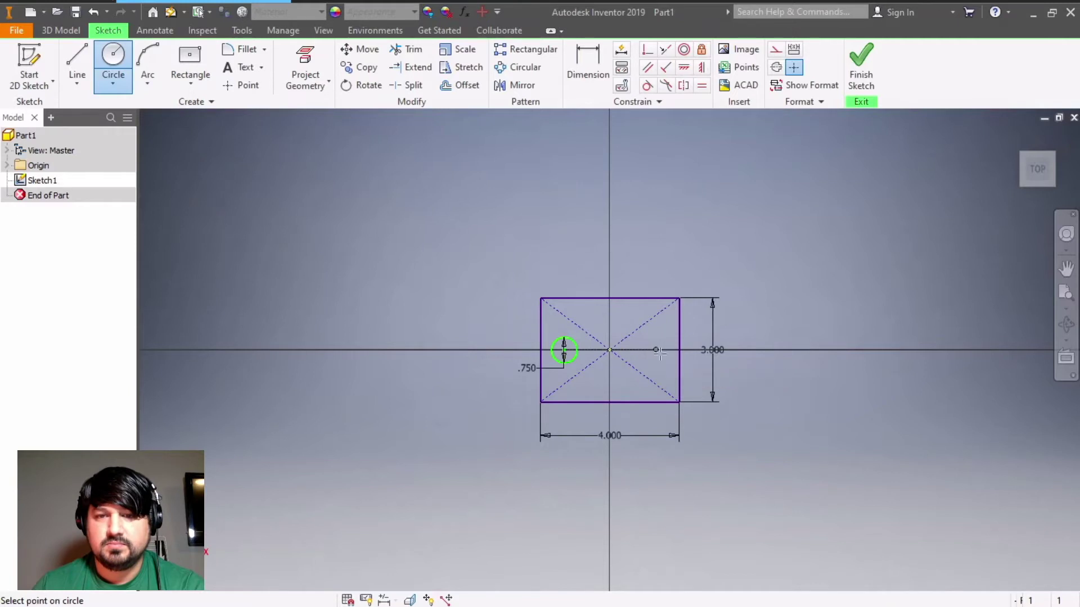
{"action": "type", "text": ".75"}
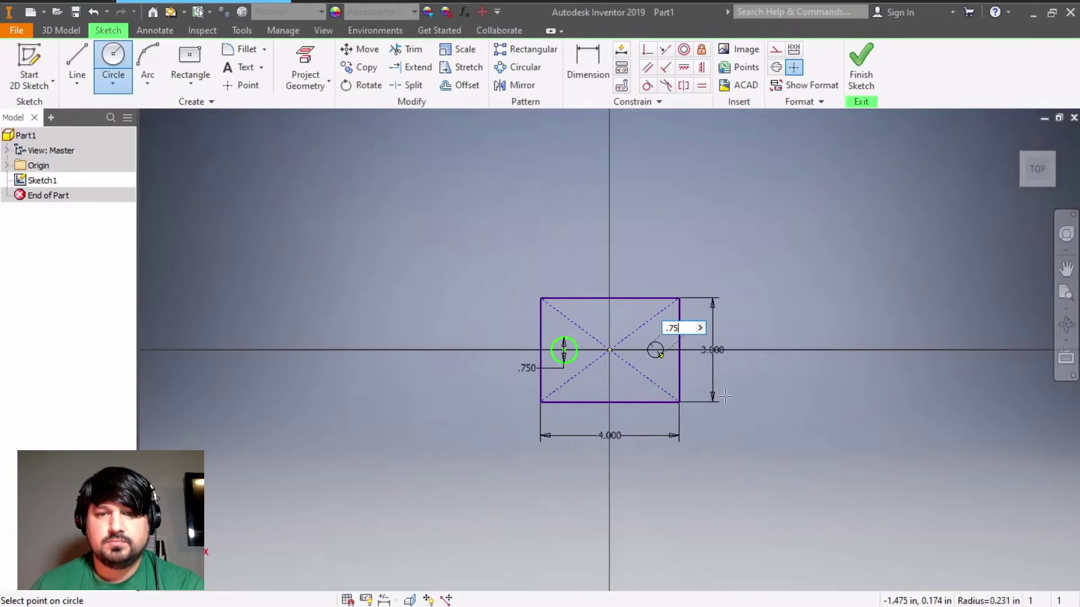
{"action": "left_click", "coordinate": [740, 384]}
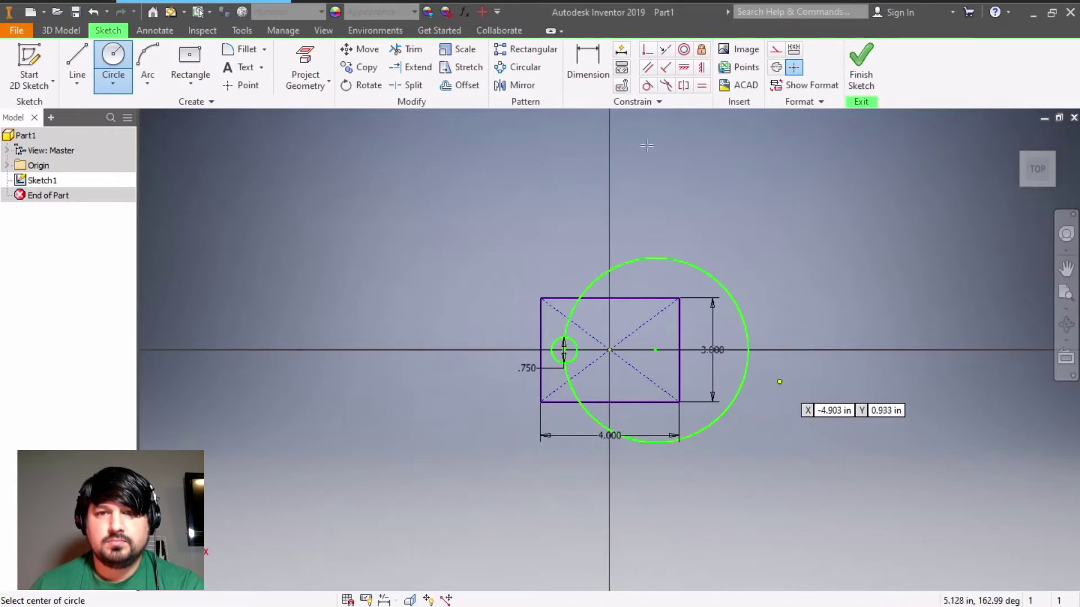
Dimension the large right circle to a .75 in diameter.
{"action": "left_click", "coordinate": [585, 56]}
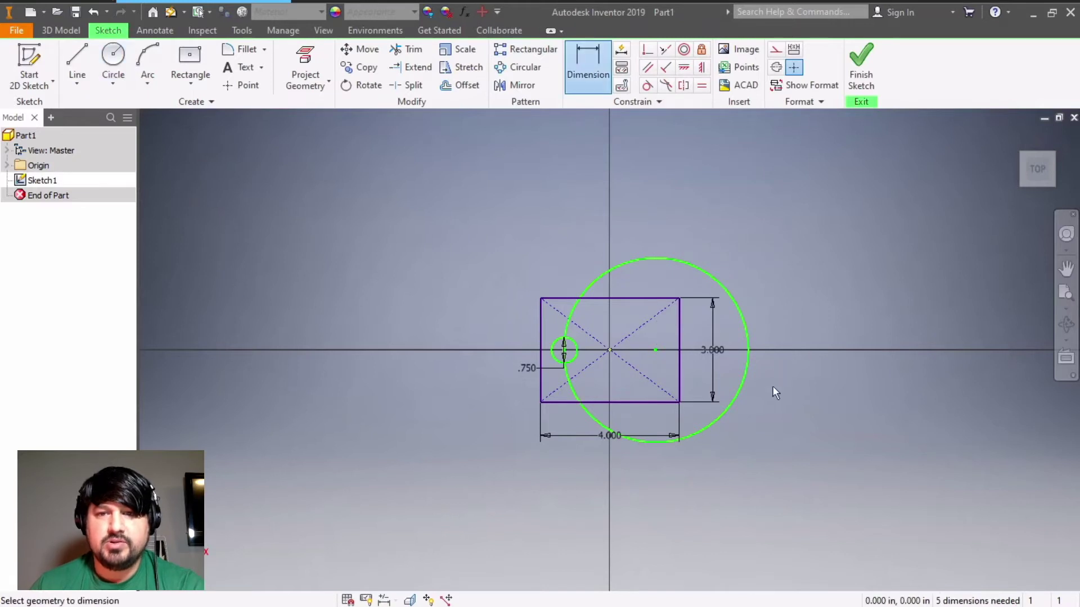
{"action": "left_click", "coordinate": [744, 374]}
{"action": "left_click", "coordinate": [768, 443]}
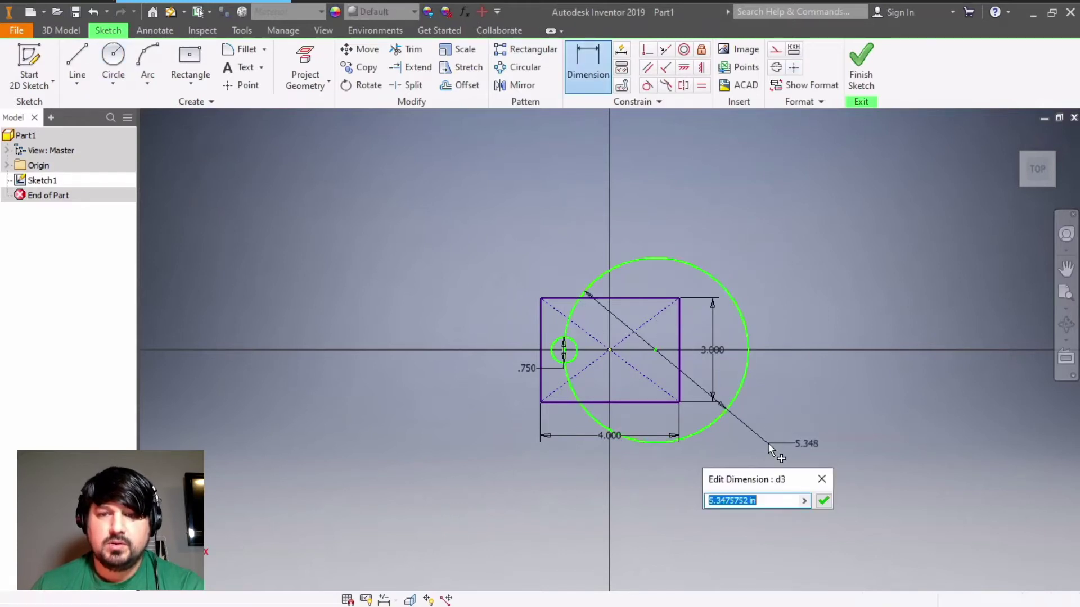
{"action": "type", "text": ".75"}
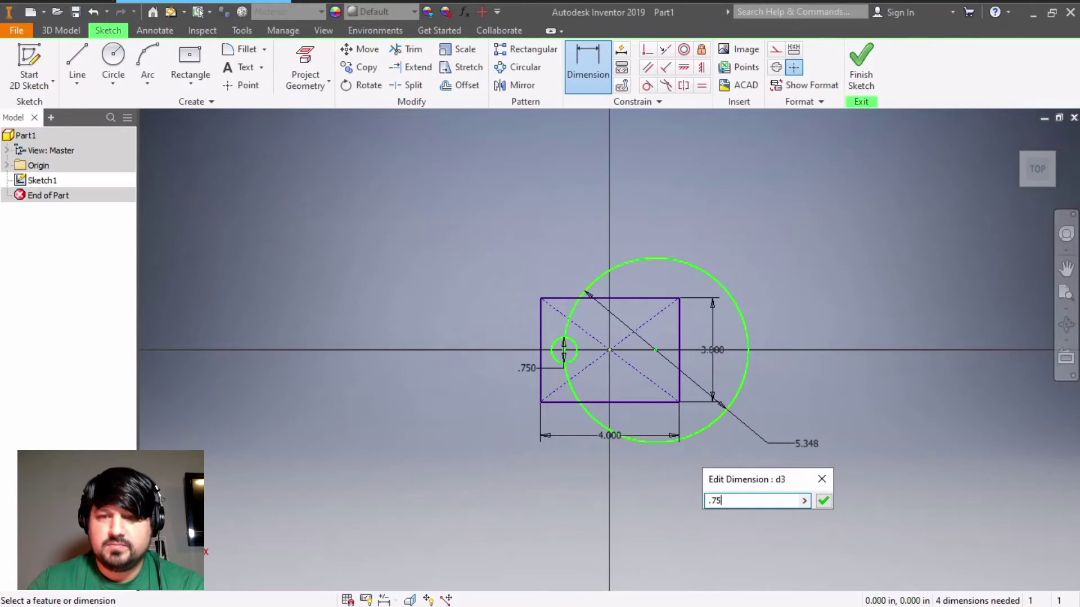
{"action": "key", "text": "Return"}
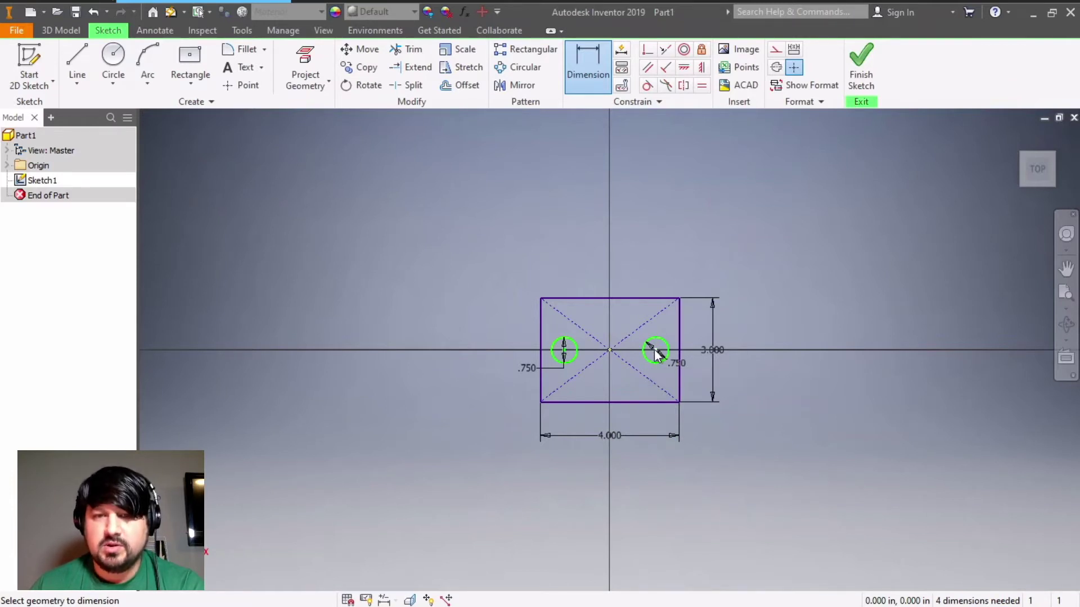
Dimension the right hole's centre .750 in from the rectangle's right edge.
{"action": "left_click", "coordinate": [678, 343]}
{"action": "left_click", "coordinate": [656, 350]}
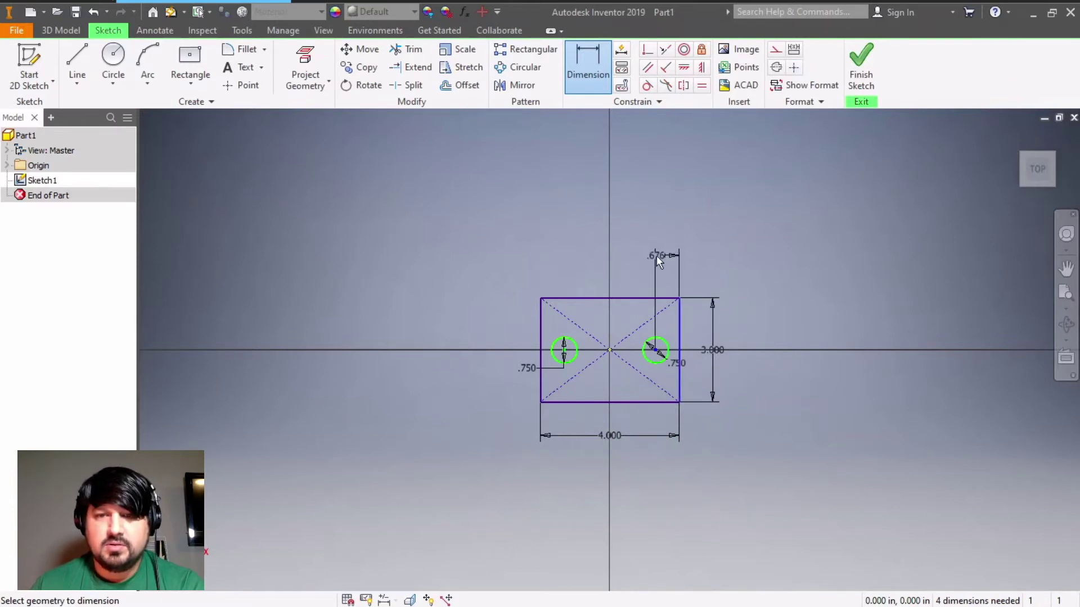
{"action": "left_click", "coordinate": [664, 476]}
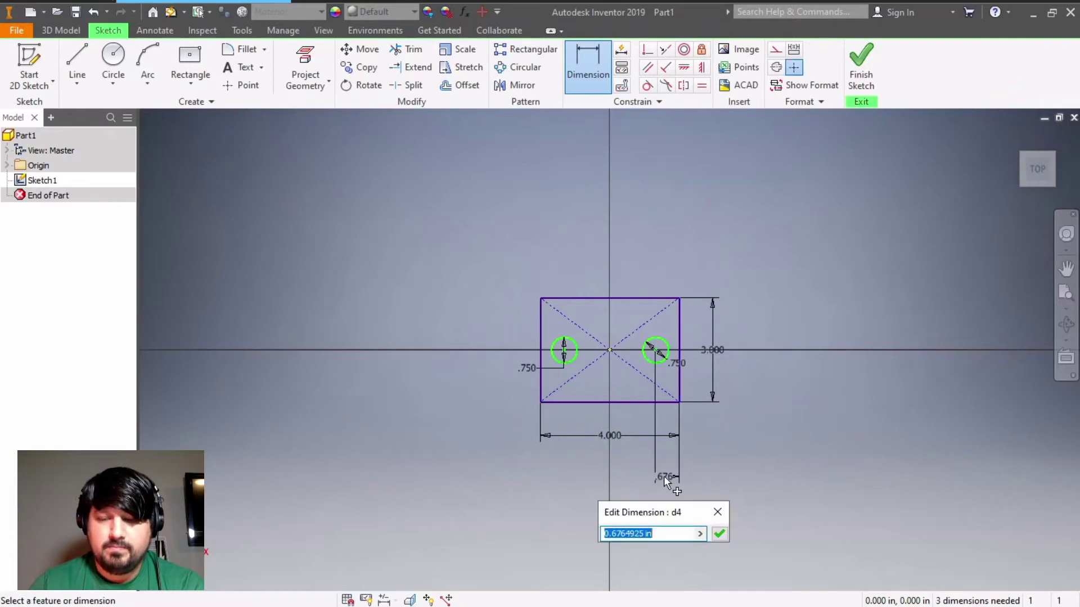
{"action": "type", "text": ".75"}
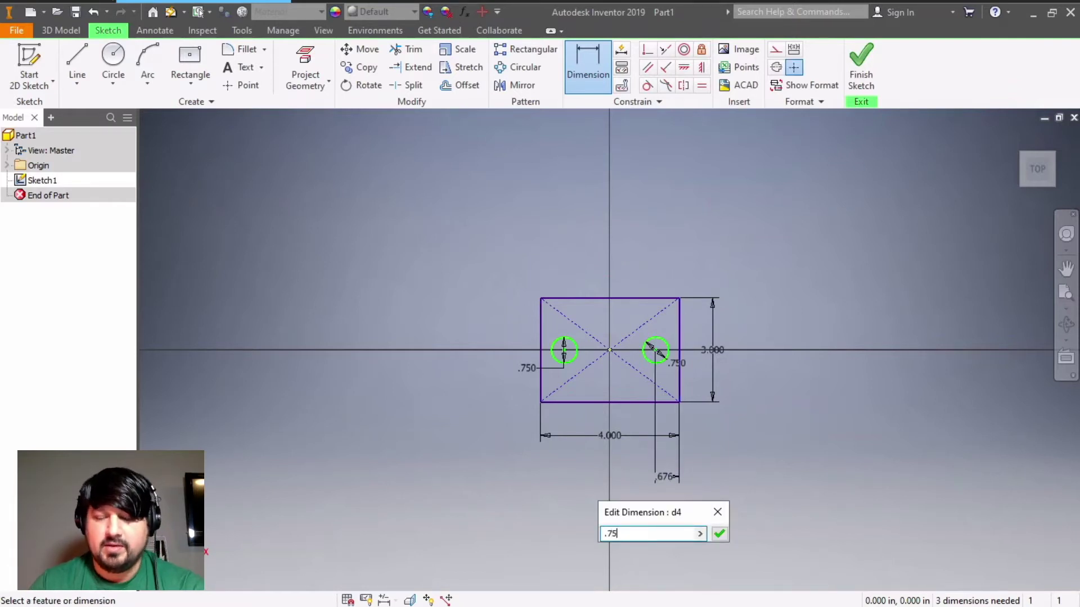
{"action": "key", "text": "Return"}
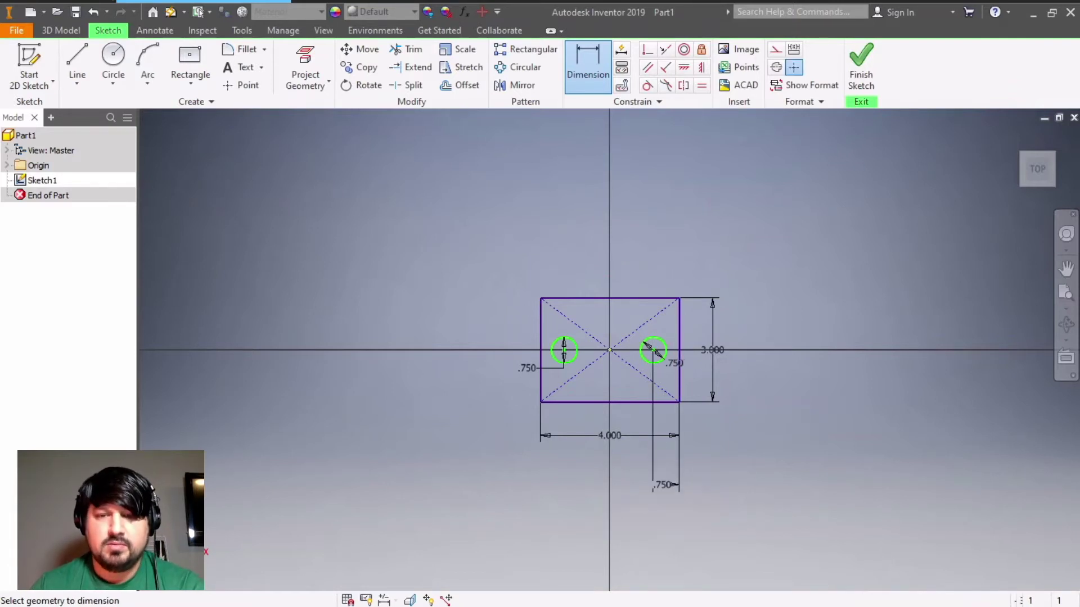
Dimension the left hole .750 in from the left edge, linked to the right offset.
{"action": "left_click", "coordinate": [564, 350]}
{"action": "left_click", "coordinate": [540, 387]}
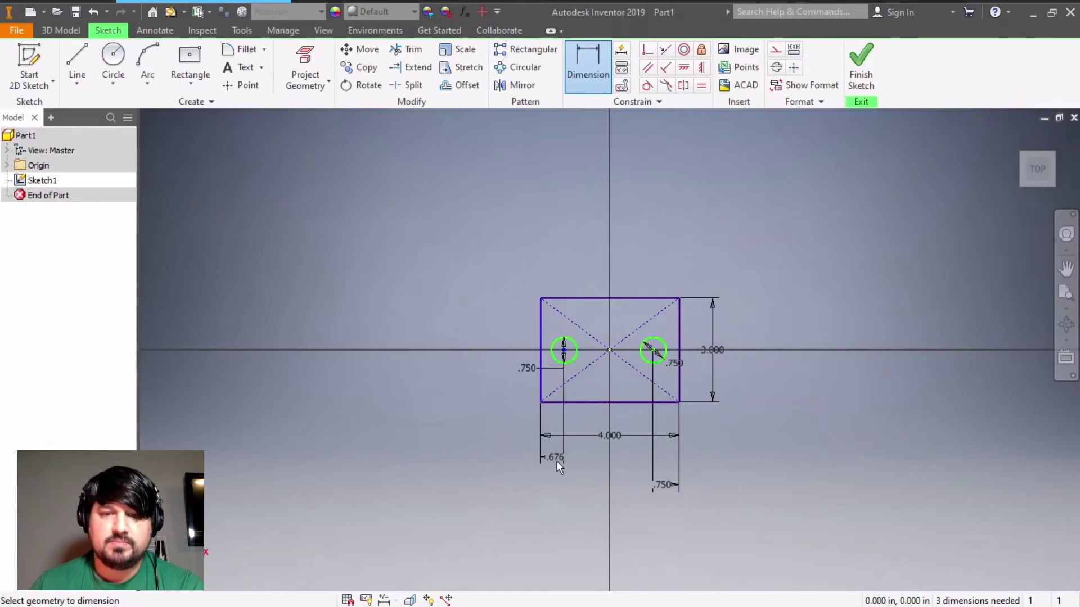
{"action": "left_click", "coordinate": [556, 460]}
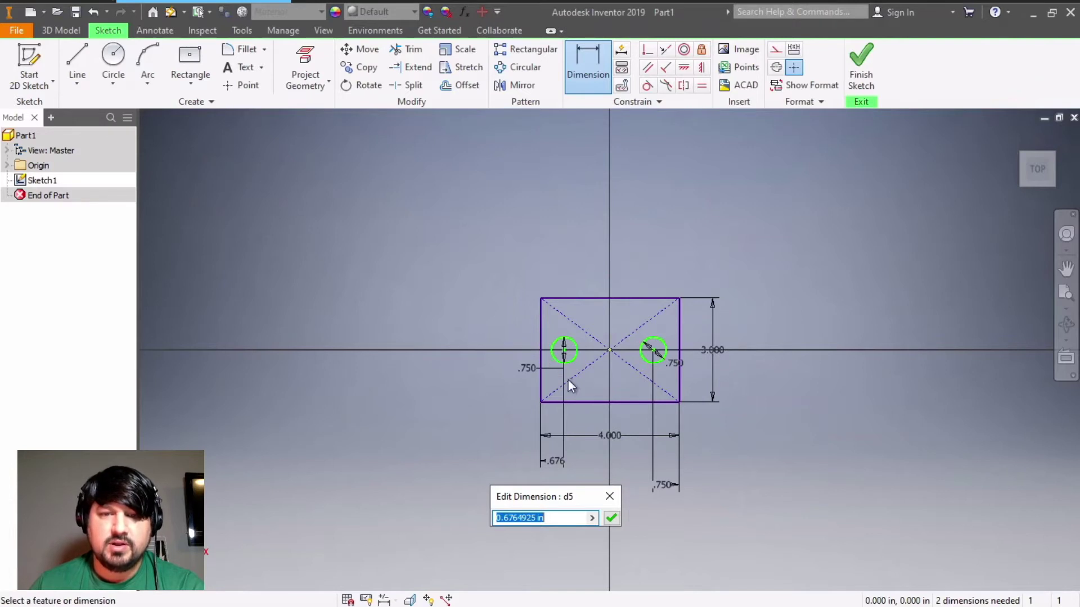
{"action": "left_click", "coordinate": [671, 487]}
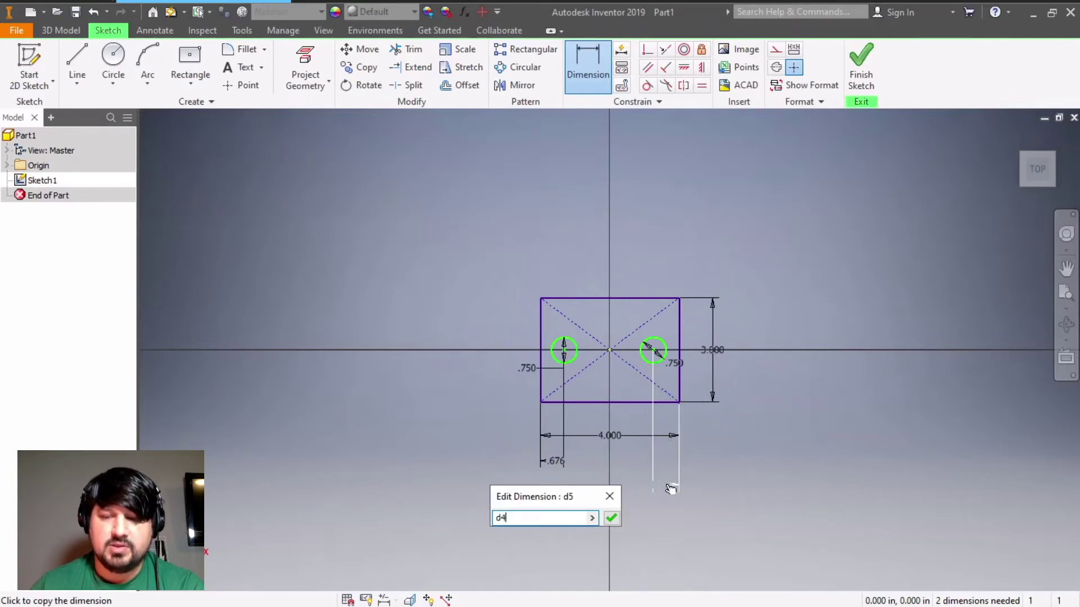
{"action": "key", "text": "Return"}
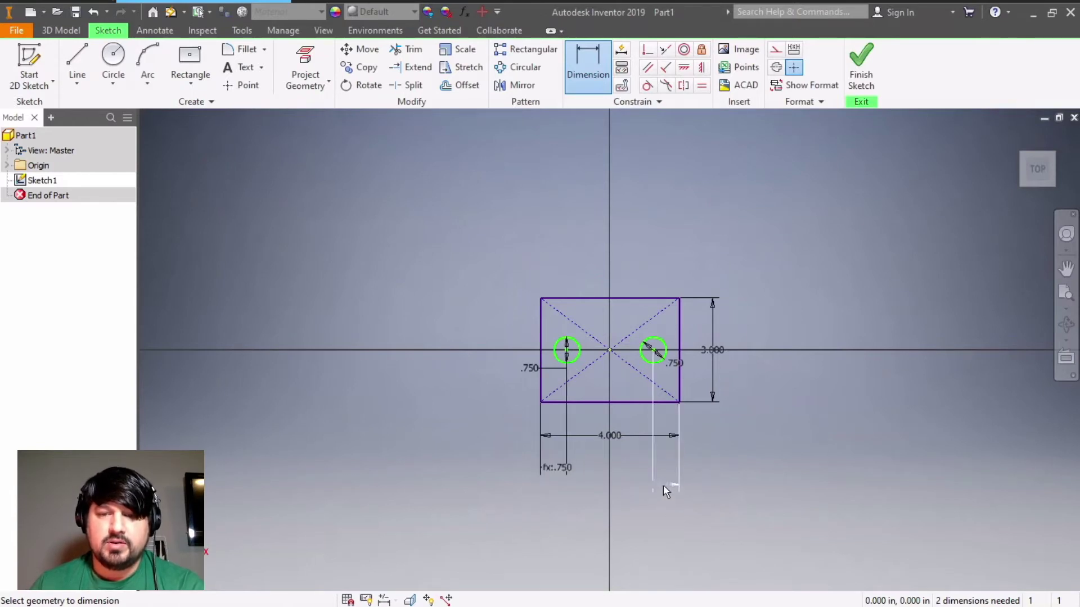
Rearrange the .750 offset and diameter labels so they sit clear of the sketch.
{"action": "double_click", "coordinate": [663, 485]}
{"action": "left_click", "coordinate": [717, 522]}
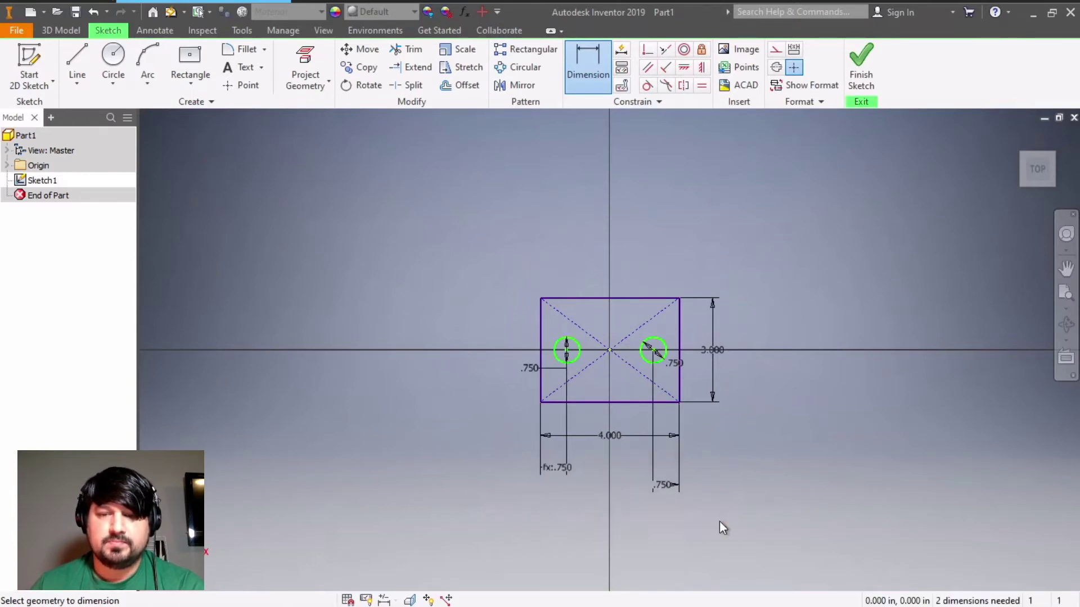
{"action": "left_click", "coordinate": [665, 485]}
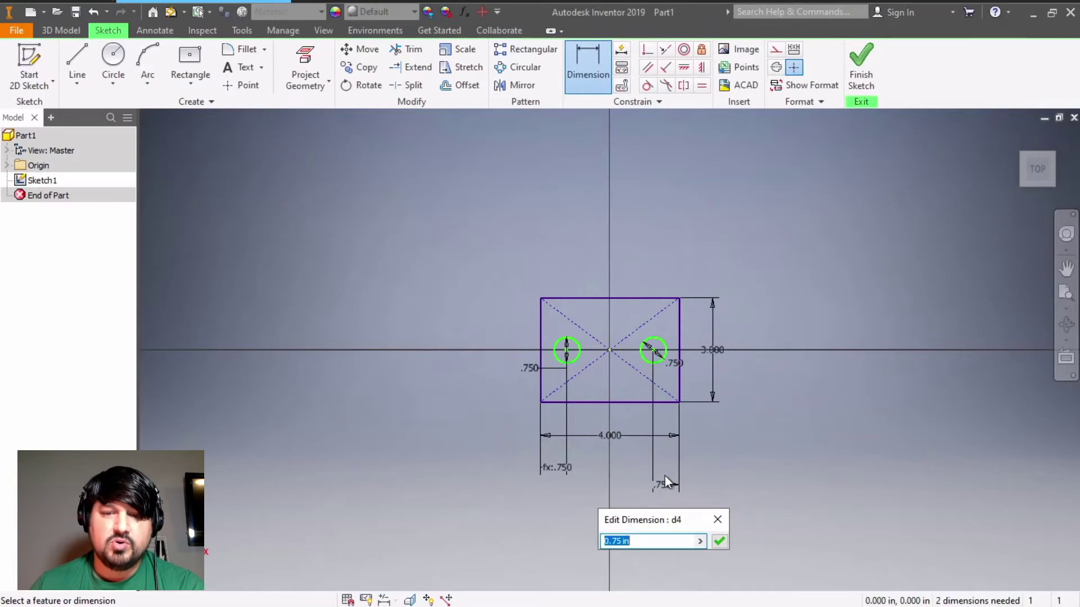
{"action": "left_click", "coordinate": [717, 522]}
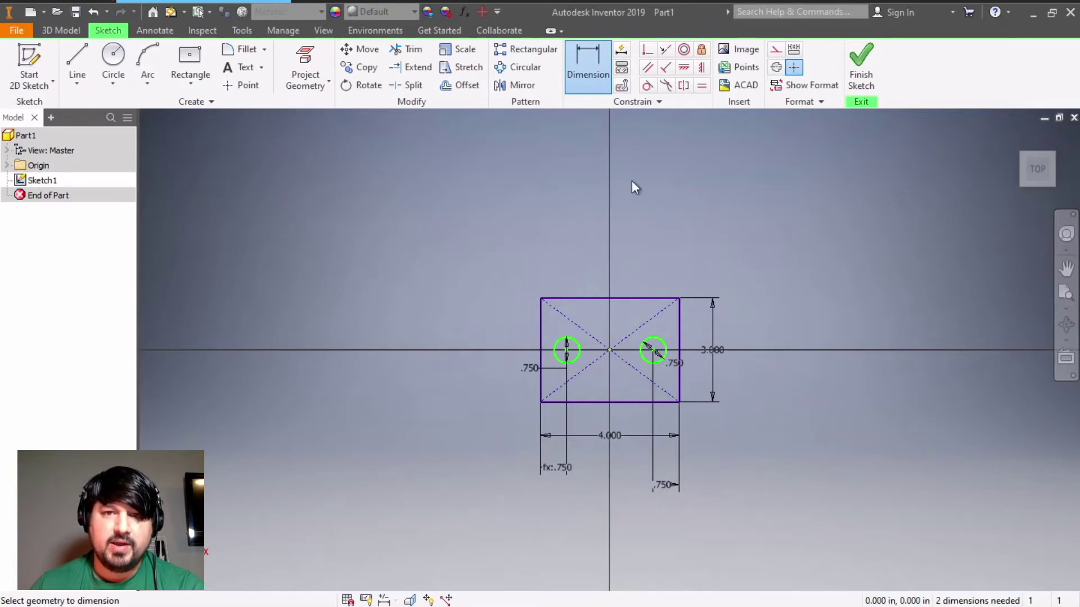
{"action": "right_click", "coordinate": [805, 330]}
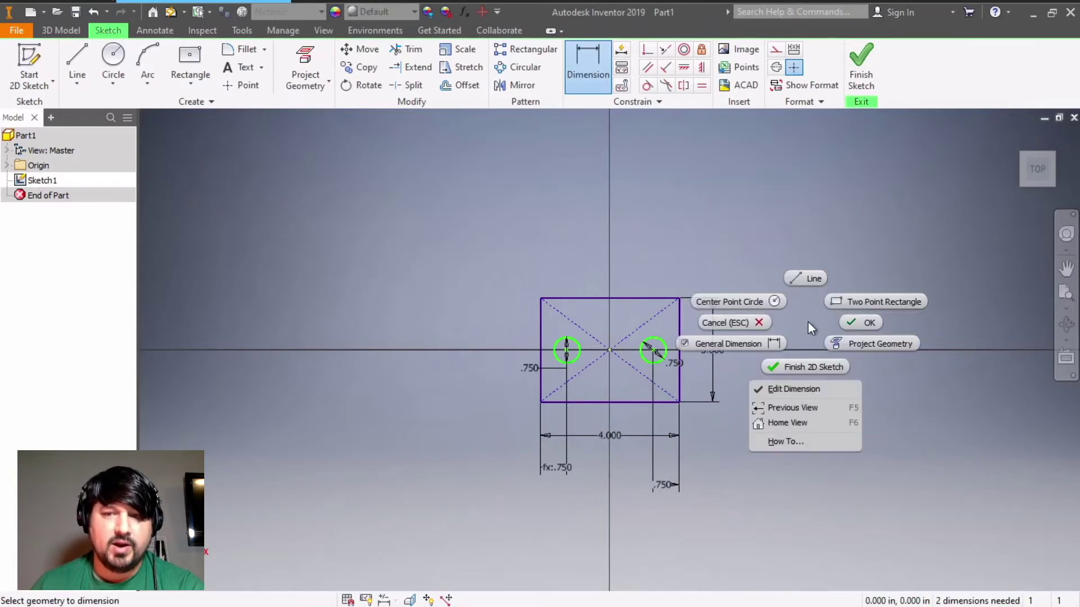
{"action": "left_click", "coordinate": [851, 319]}
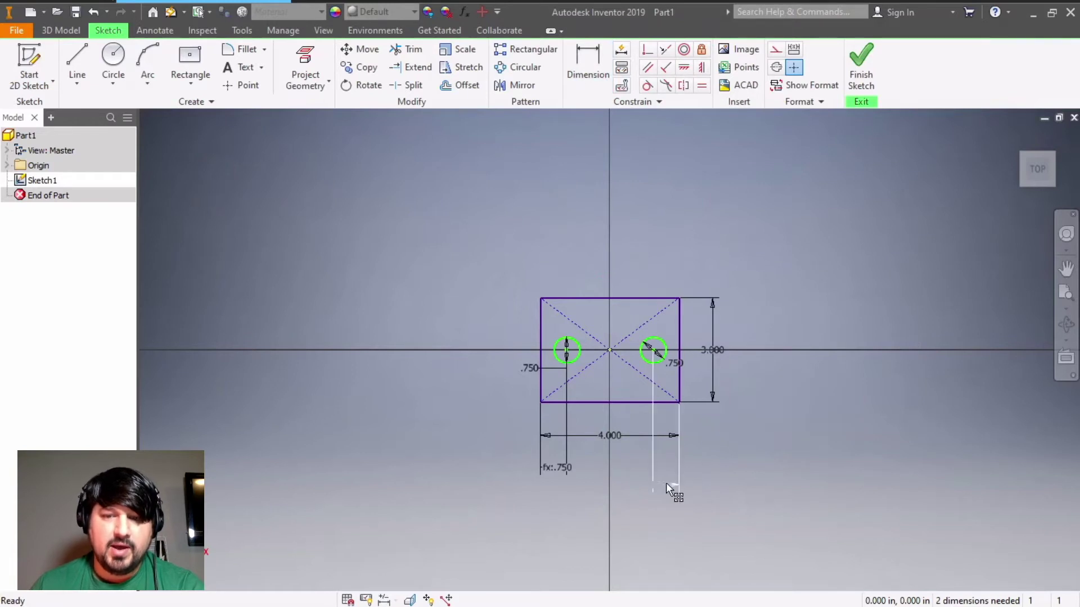
{"action": "left_click_drag", "start_coordinate": [666, 483], "coordinate": [664, 466]}
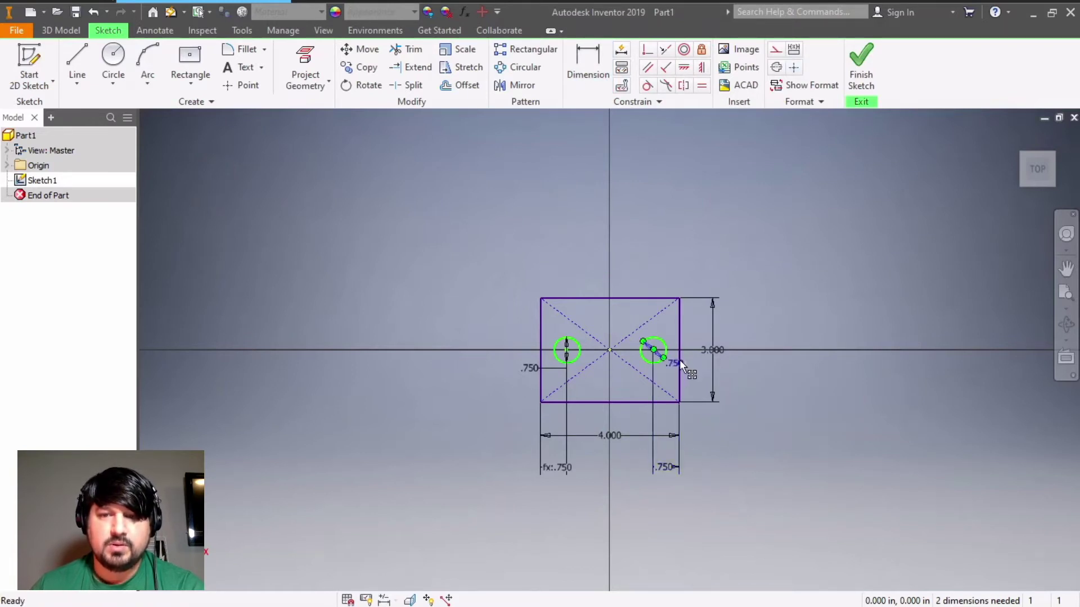
{"action": "left_click_drag", "start_coordinate": [680, 360], "coordinate": [694, 319]}
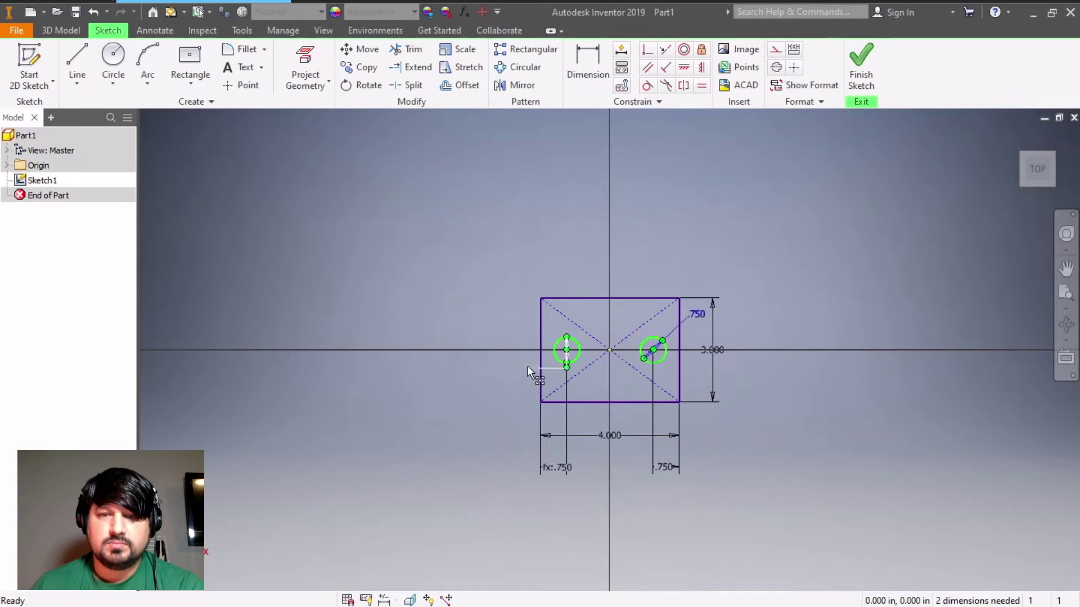
{"action": "left_click_drag", "start_coordinate": [530, 369], "coordinate": [518, 314]}
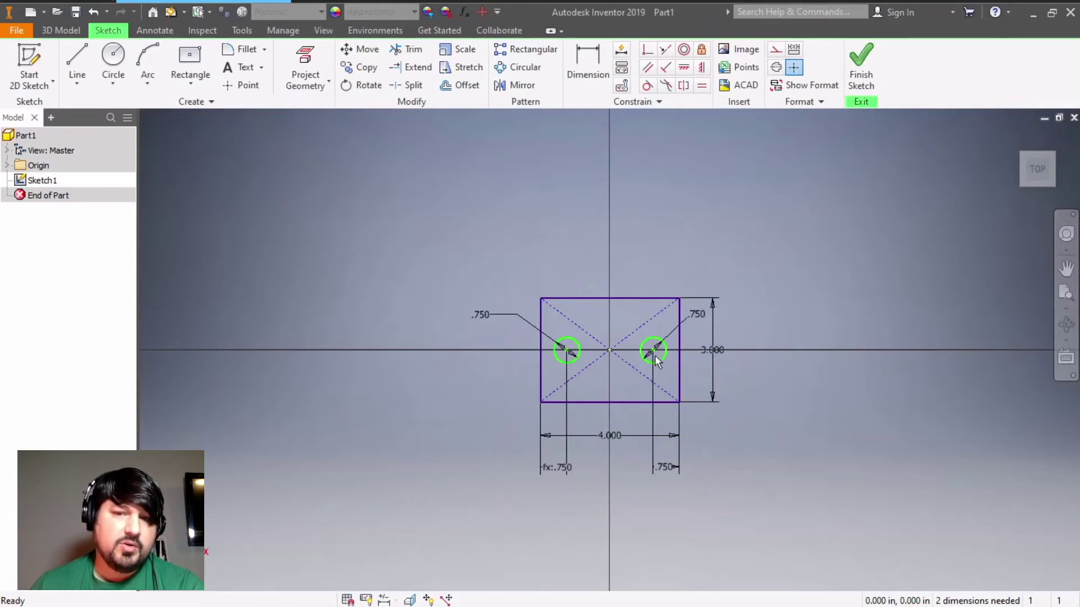
Dimension both hole centres 1.500 in above the bottom edge, right one linked to left.
{"action": "left_click", "coordinate": [589, 74]}
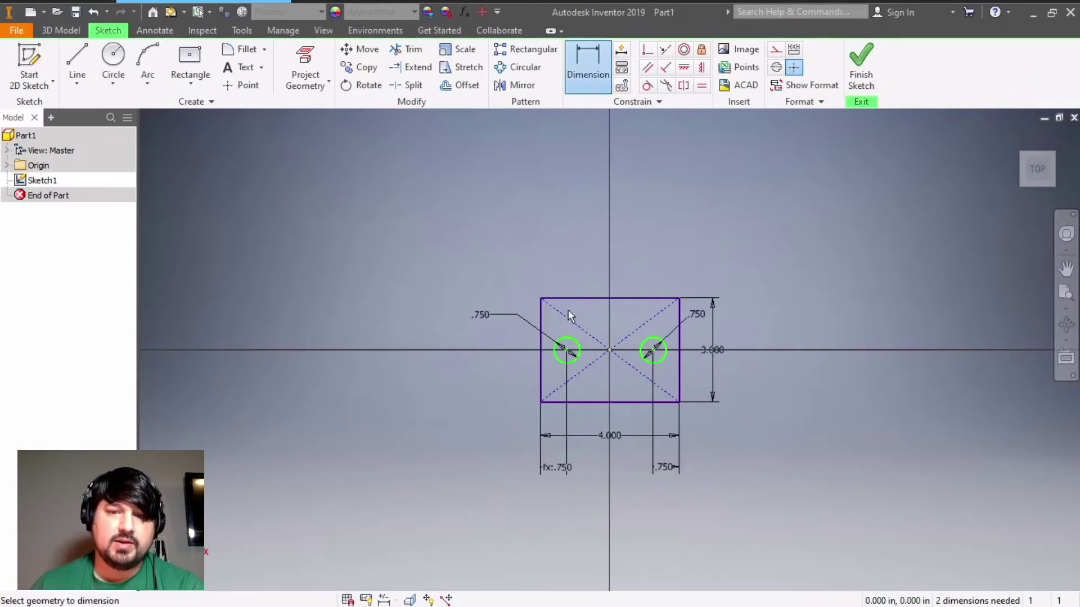
{"action": "left_click", "coordinate": [568, 350]}
{"action": "left_click", "coordinate": [559, 402]}
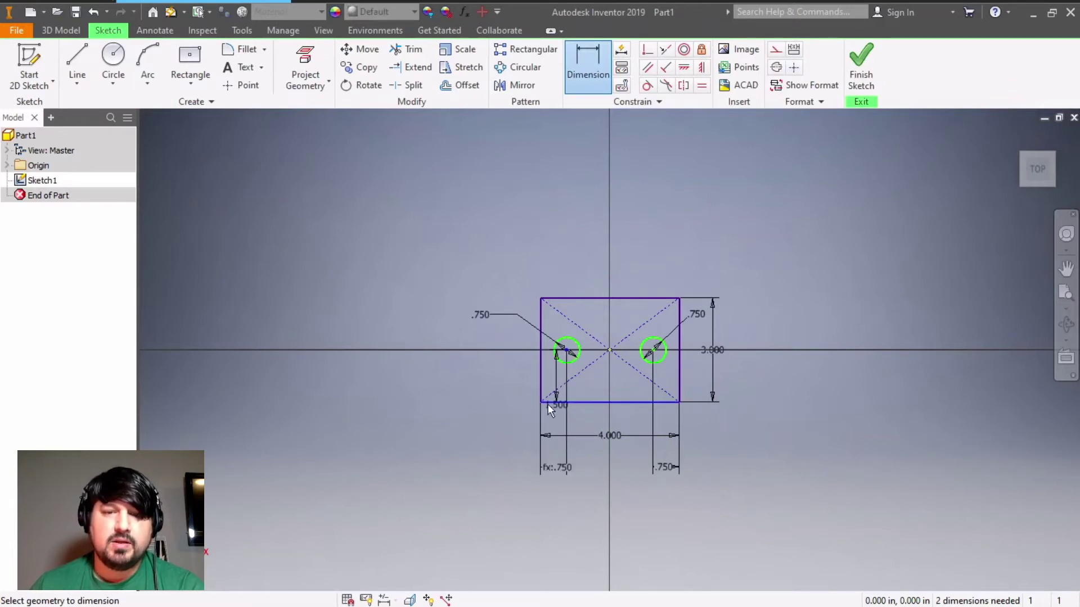
{"action": "left_click", "coordinate": [469, 385]}
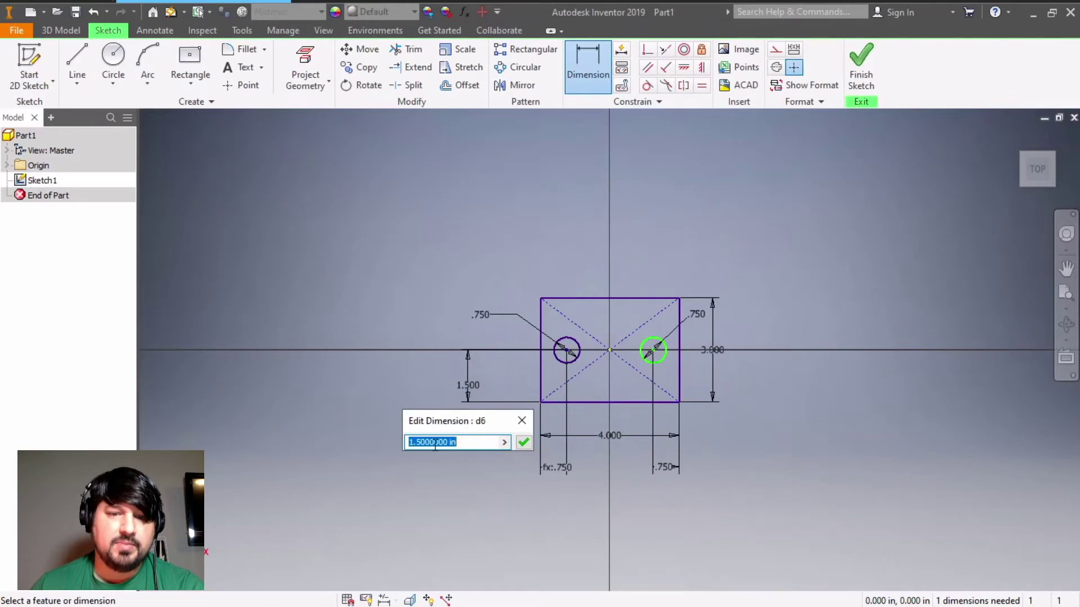
{"action": "left_click", "coordinate": [524, 442]}
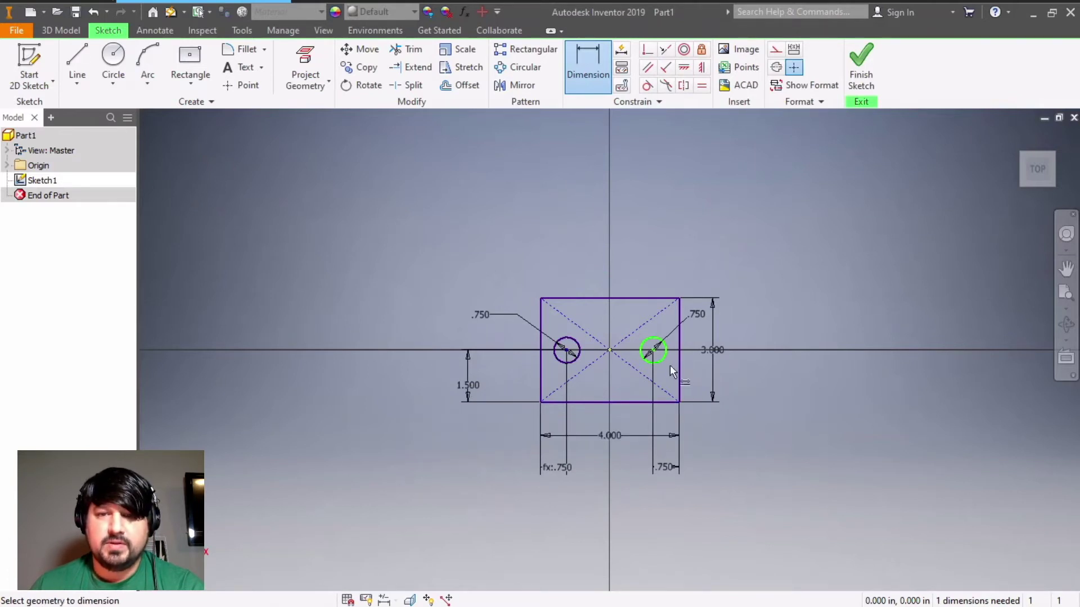
{"action": "left_click", "coordinate": [655, 354]}
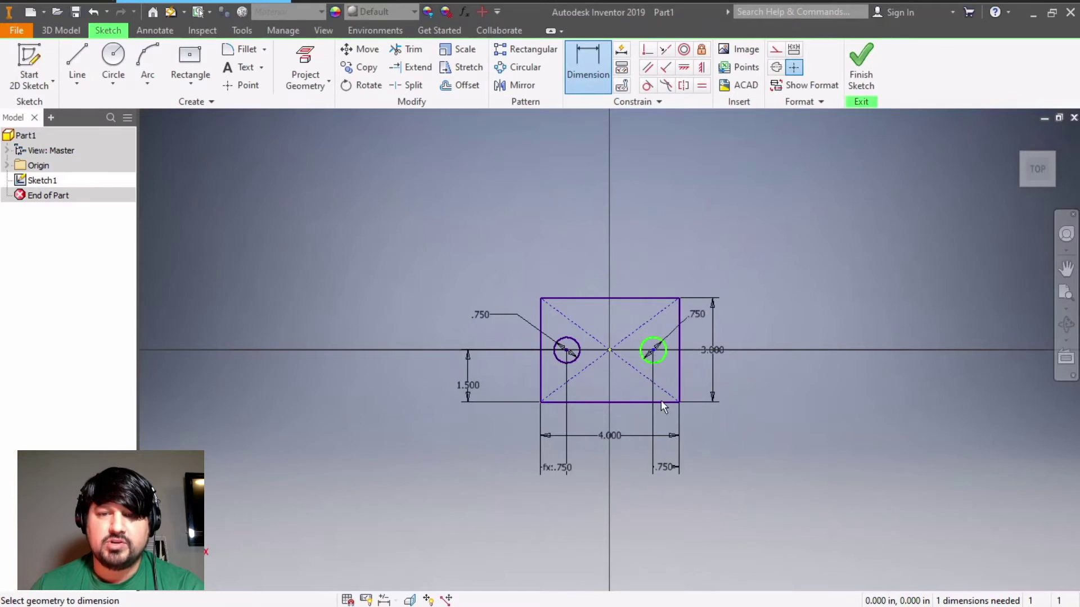
{"action": "left_click", "coordinate": [661, 403]}
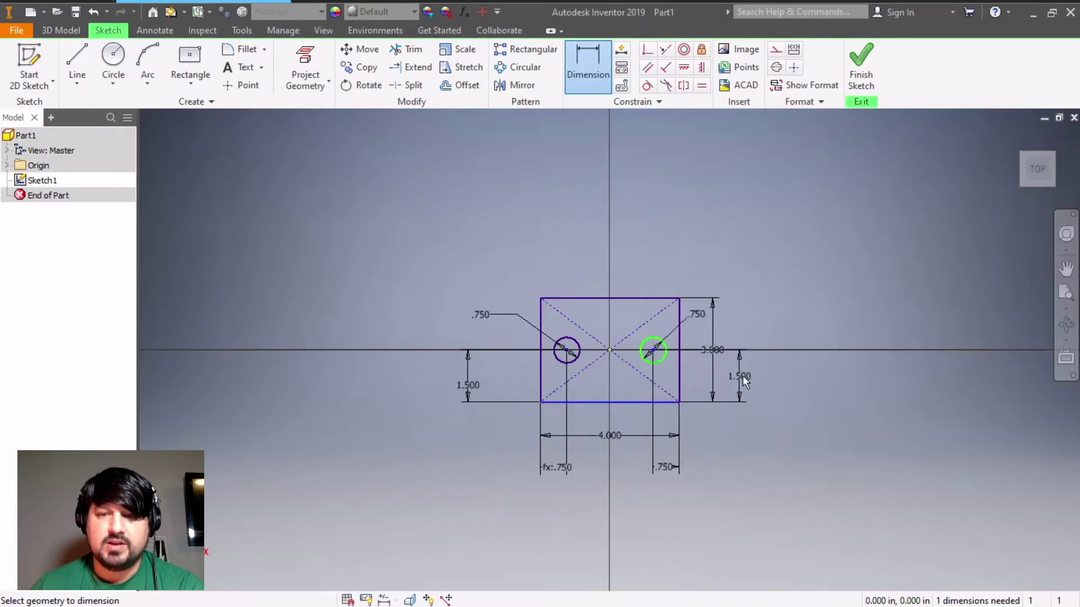
{"action": "left_click", "coordinate": [741, 379]}
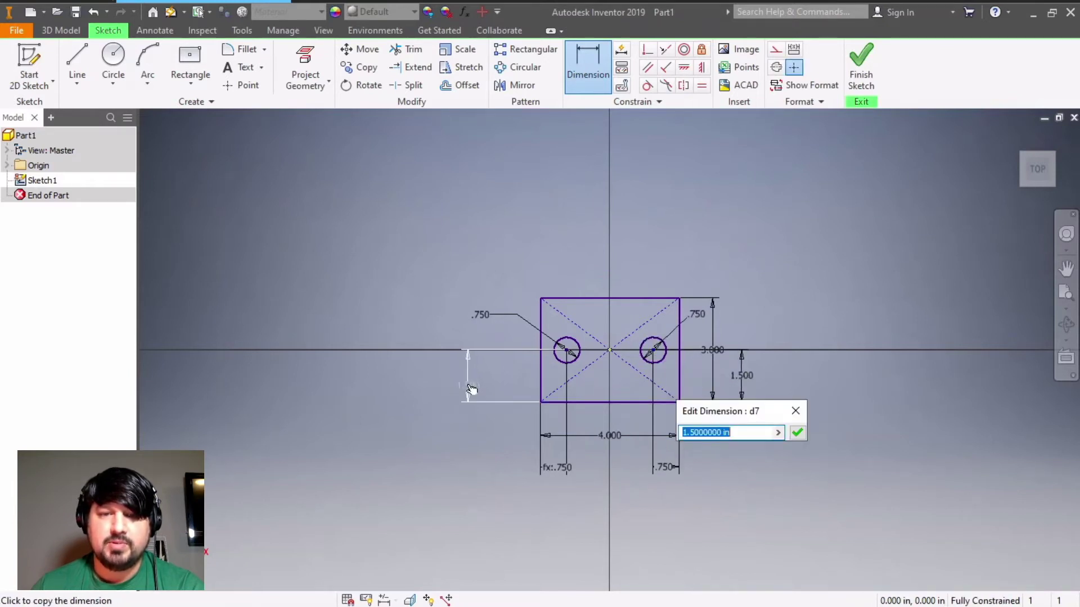
{"action": "left_click", "coordinate": [470, 387]}
{"action": "left_click", "coordinate": [797, 434]}
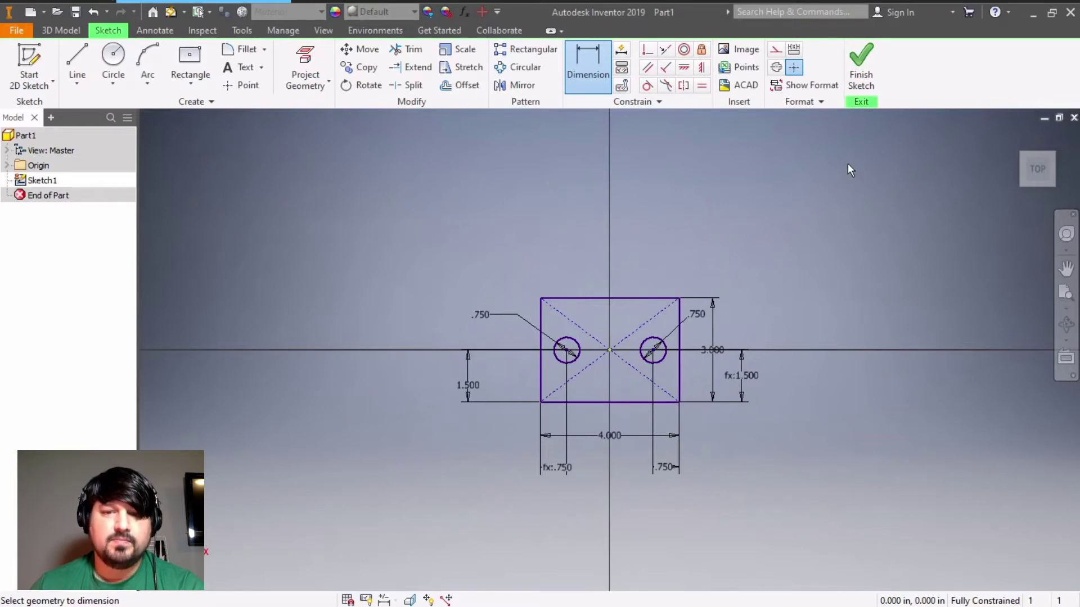
Extrude the rectangle-with-holes profile 1 in into the solid block Extrusion1.
{"action": "left_click", "coordinate": [860, 67]}
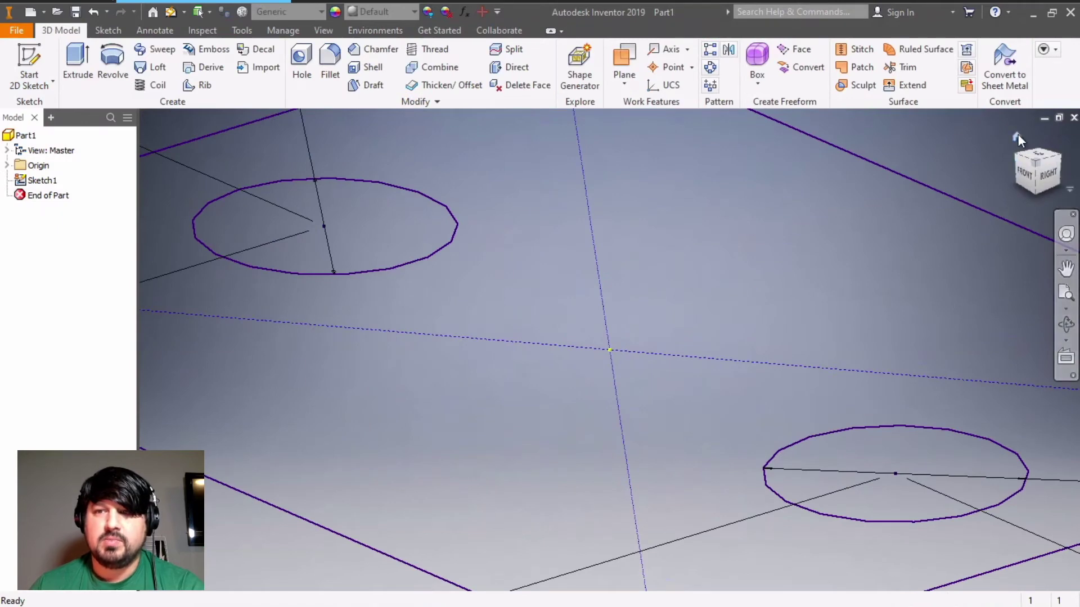
{"action": "left_click", "coordinate": [1017, 134]}
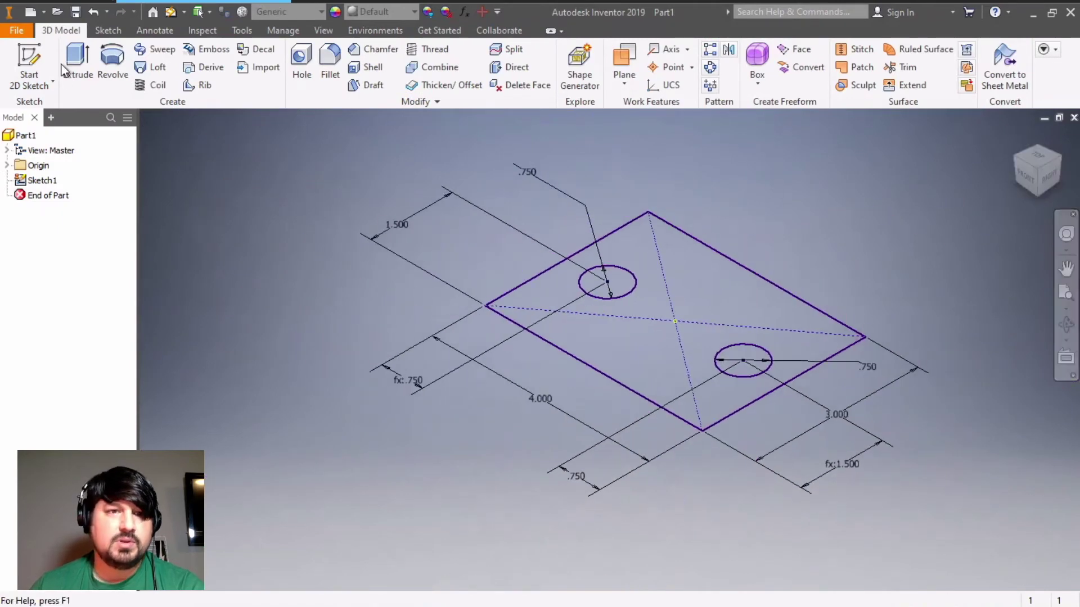
{"action": "left_click", "coordinate": [79, 61]}
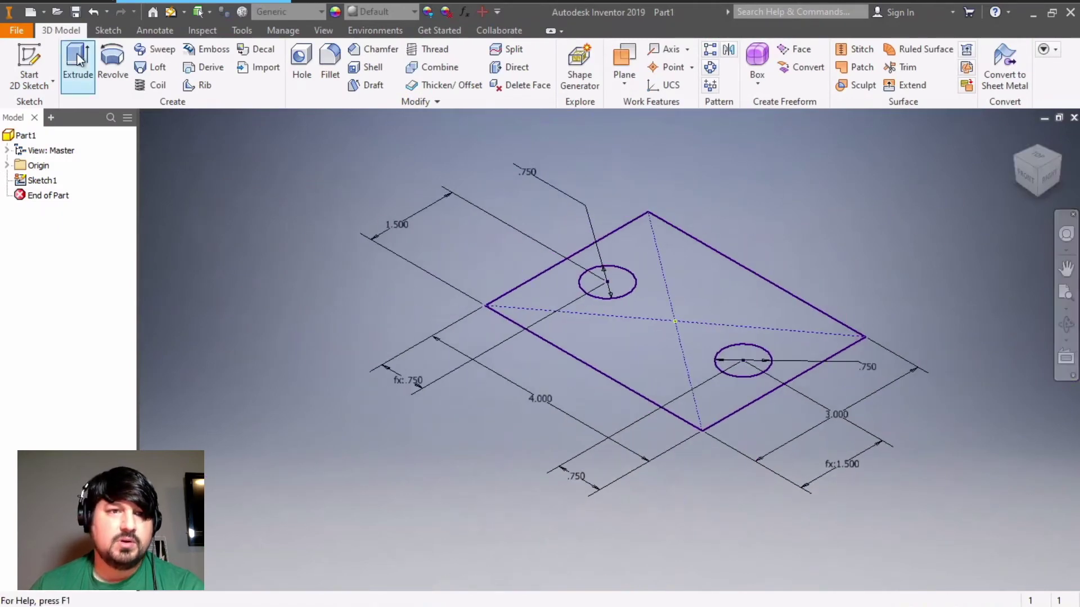
{"action": "left_click", "coordinate": [682, 285]}
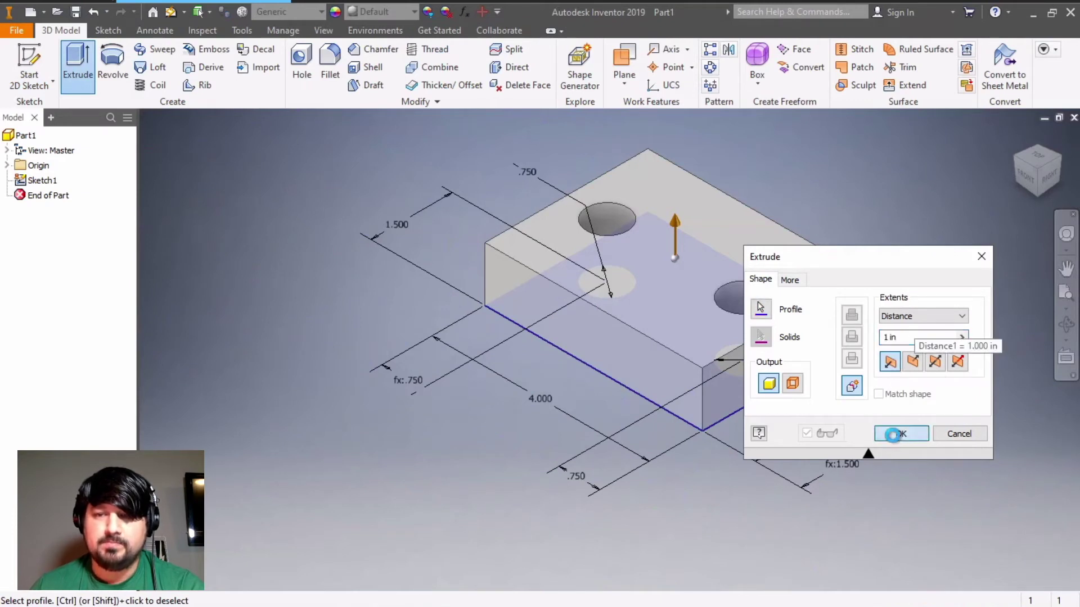
{"action": "left_click", "coordinate": [893, 435]}
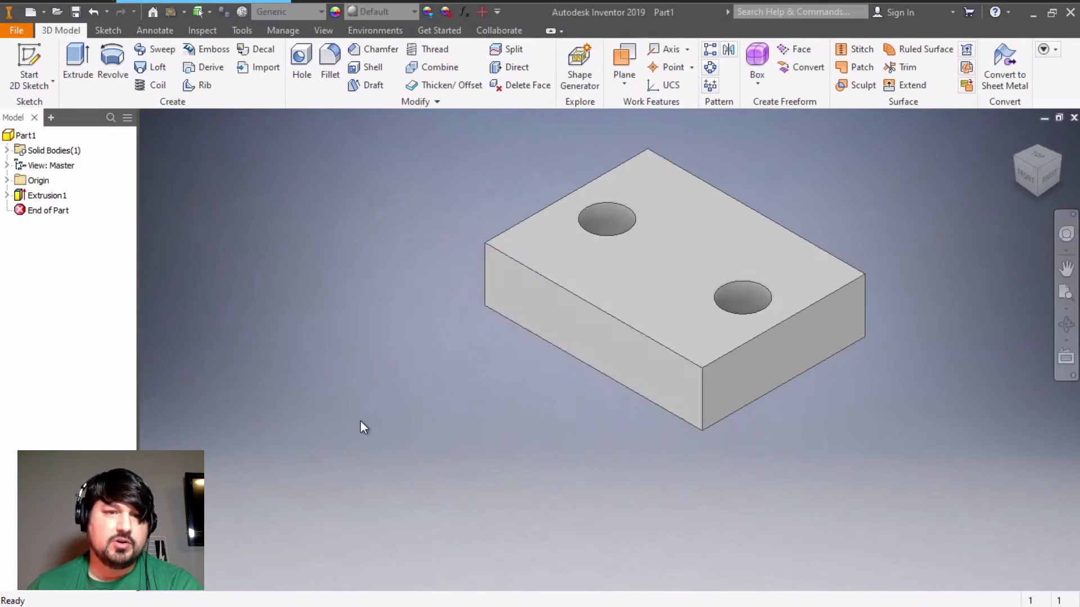
{"action": "left_click", "coordinate": [1051, 177]}
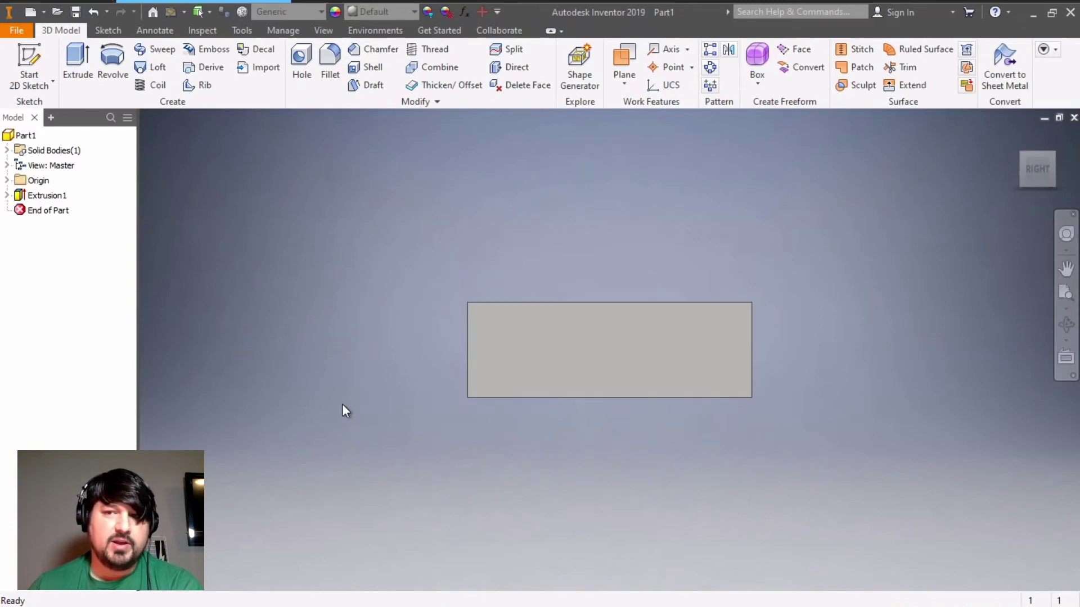
Start Sketch2 on the YZ Plane from the browser's Origin folder.
{"action": "left_click", "coordinate": [35, 58]}
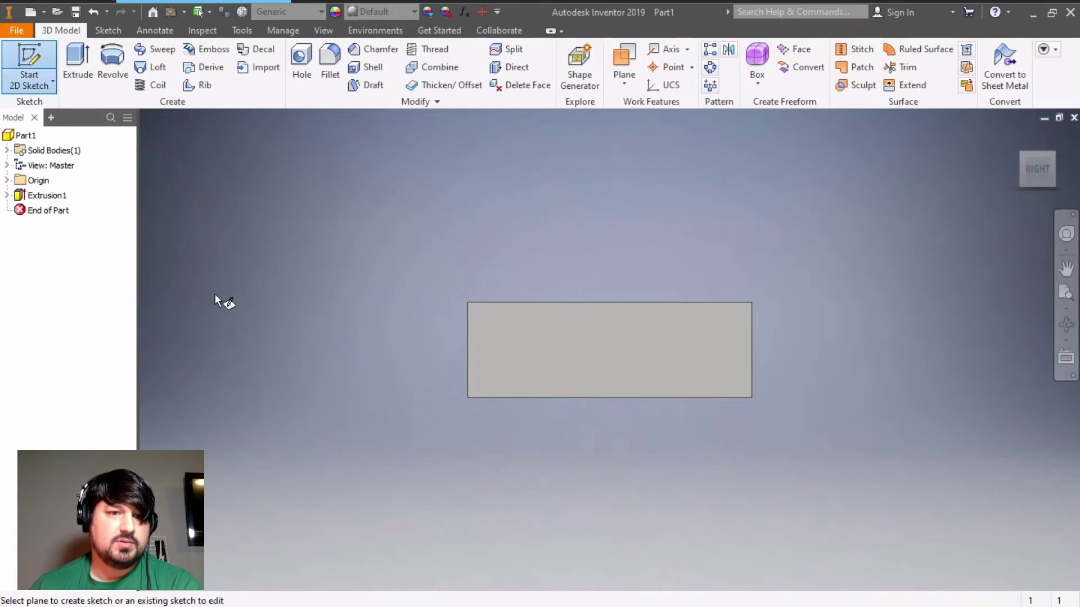
{"action": "left_click", "coordinate": [7, 180]}
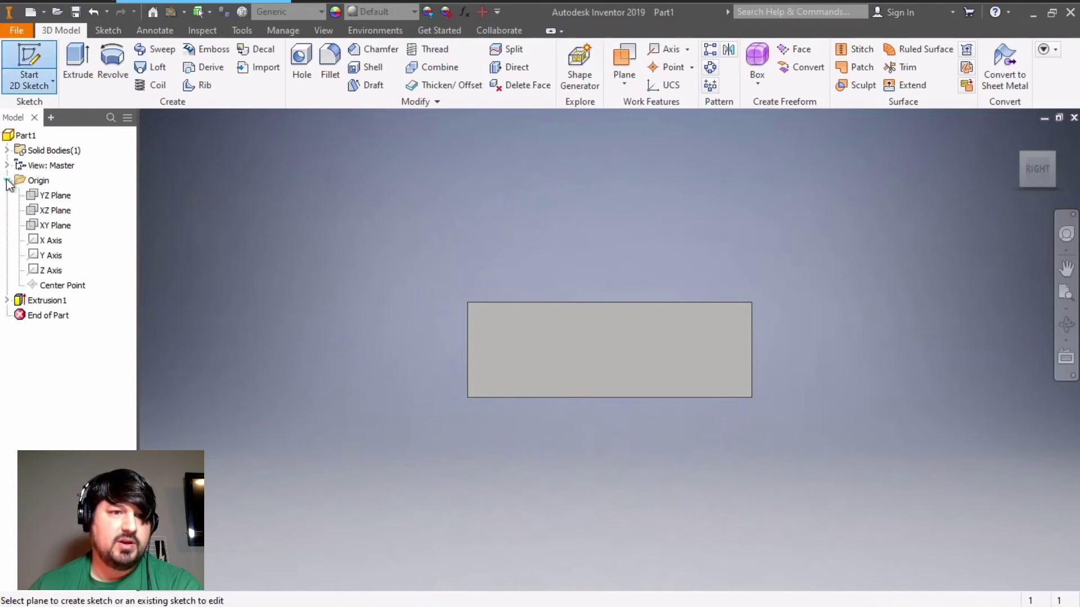
{"action": "left_click", "coordinate": [47, 194]}
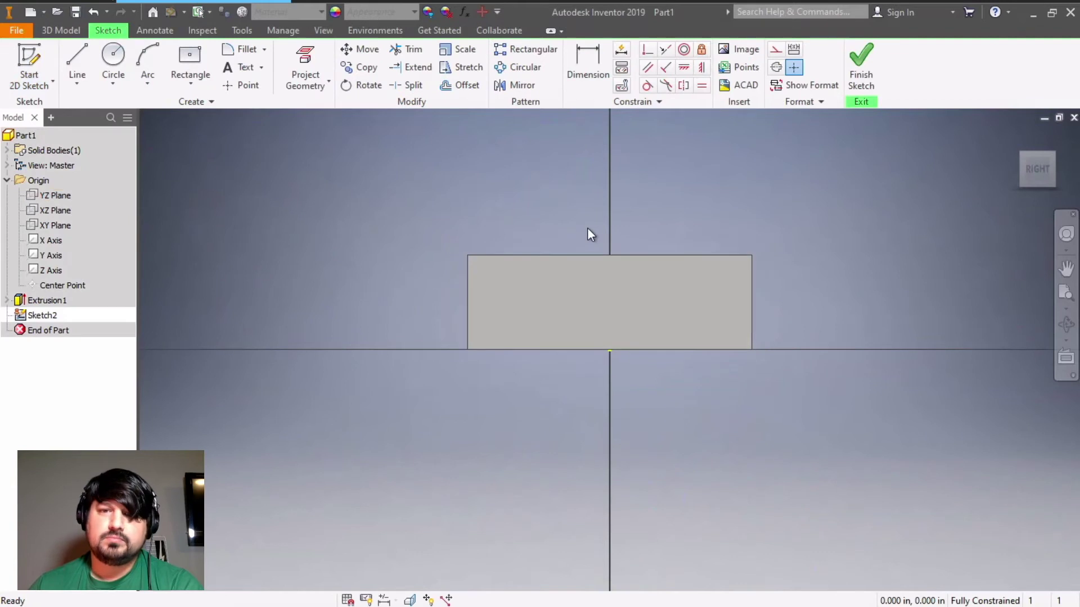
Draw concentric 1.75 in and 3 in diameter circles above and right of the block.
{"action": "key", "text": "F2"}
{"action": "left_click_drag", "start_coordinate": [733, 193], "coordinate": [669, 300]}
{"action": "key", "text": "Escape"}
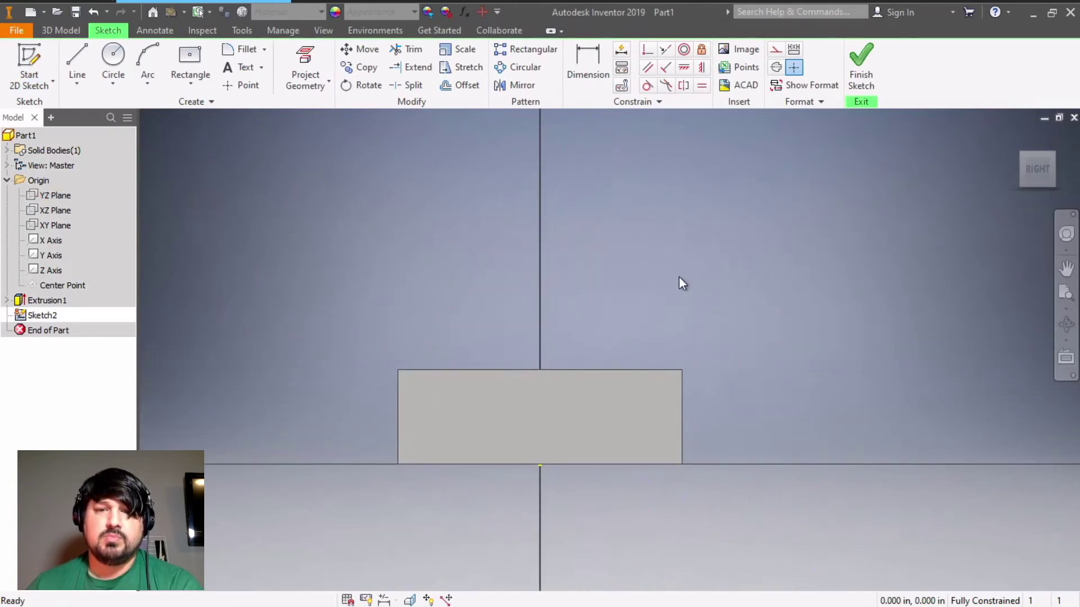
{"action": "left_click", "coordinate": [114, 62]}
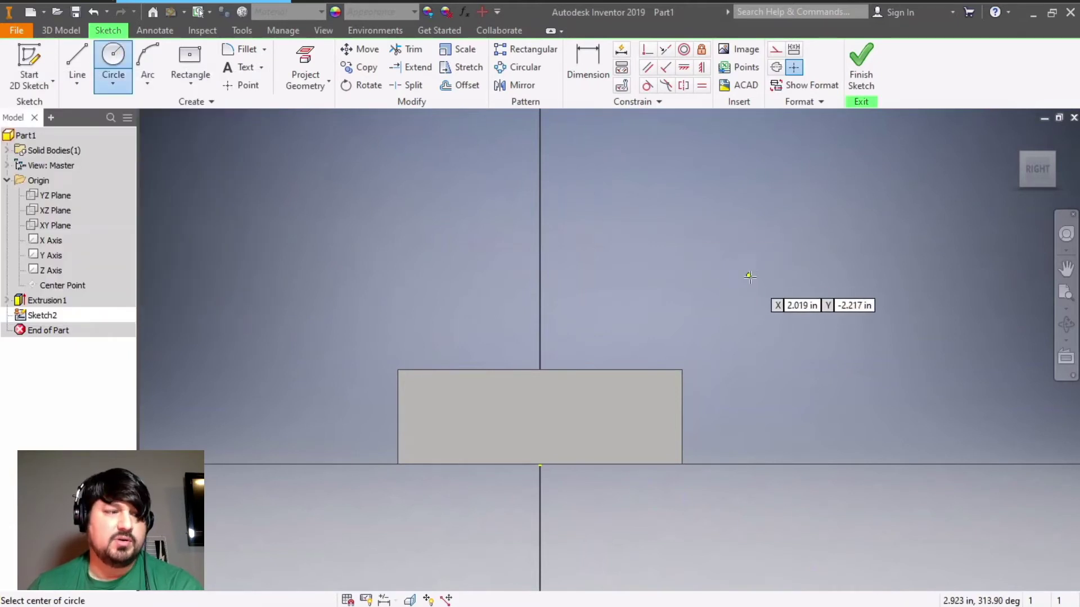
{"action": "left_click", "coordinate": [753, 270]}
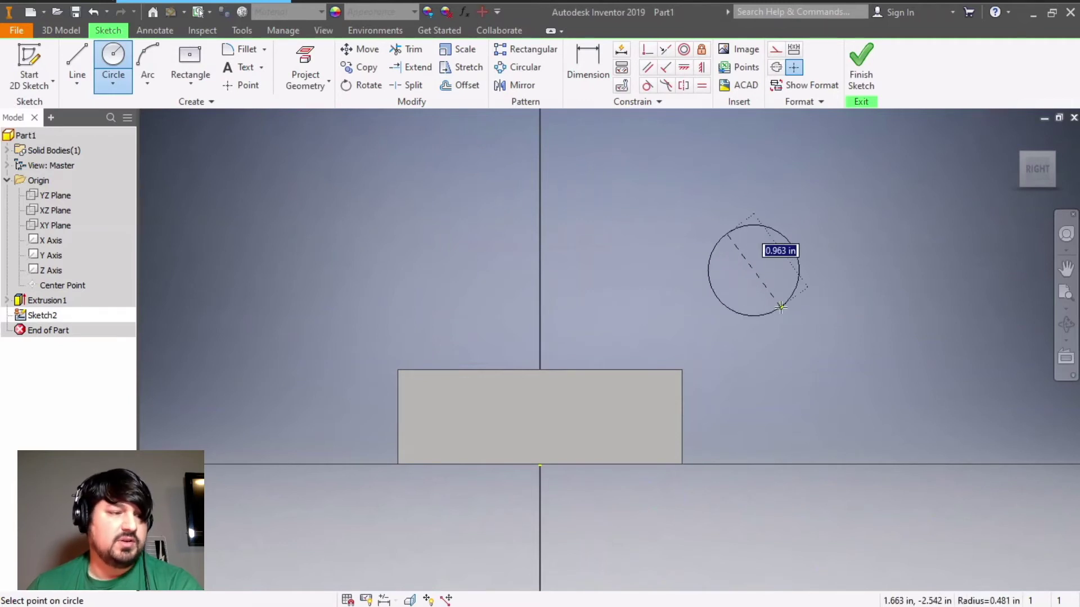
{"action": "type", "text": "1.75"}
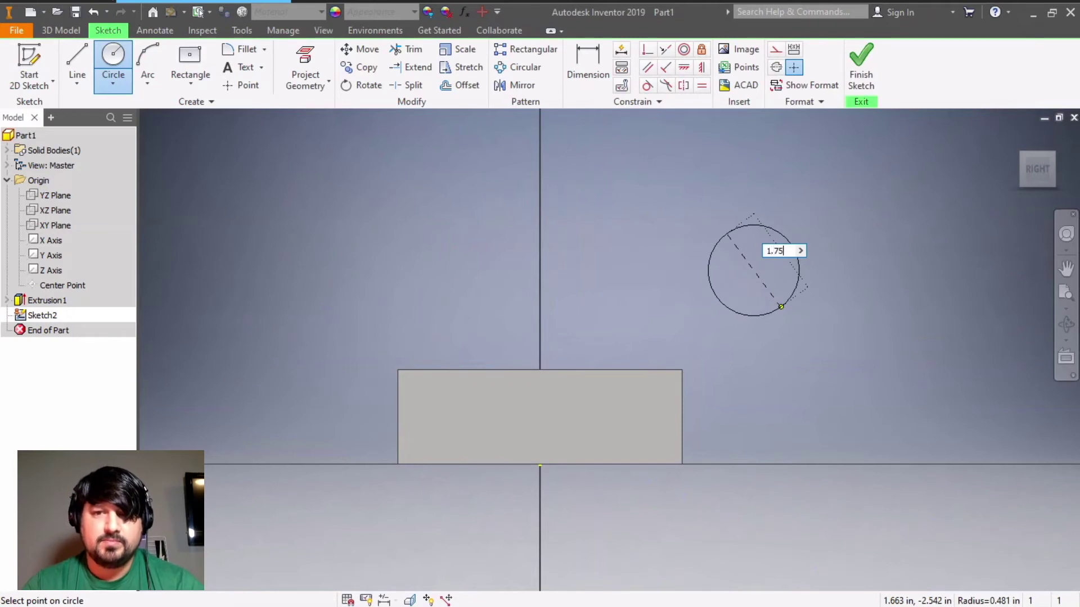
{"action": "key", "text": "Return"}
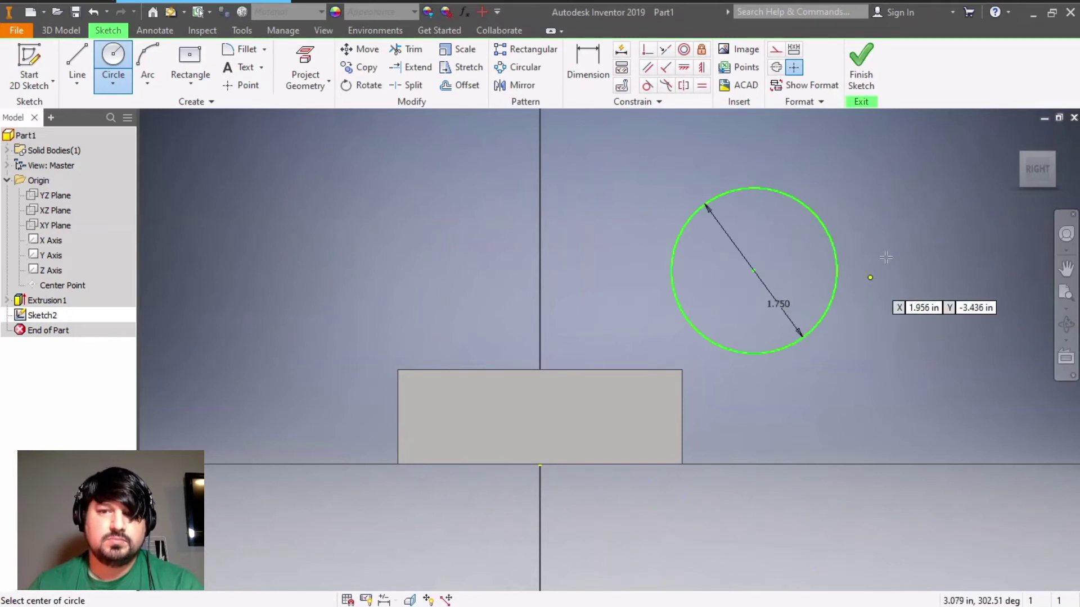
{"action": "left_click", "coordinate": [754, 268]}
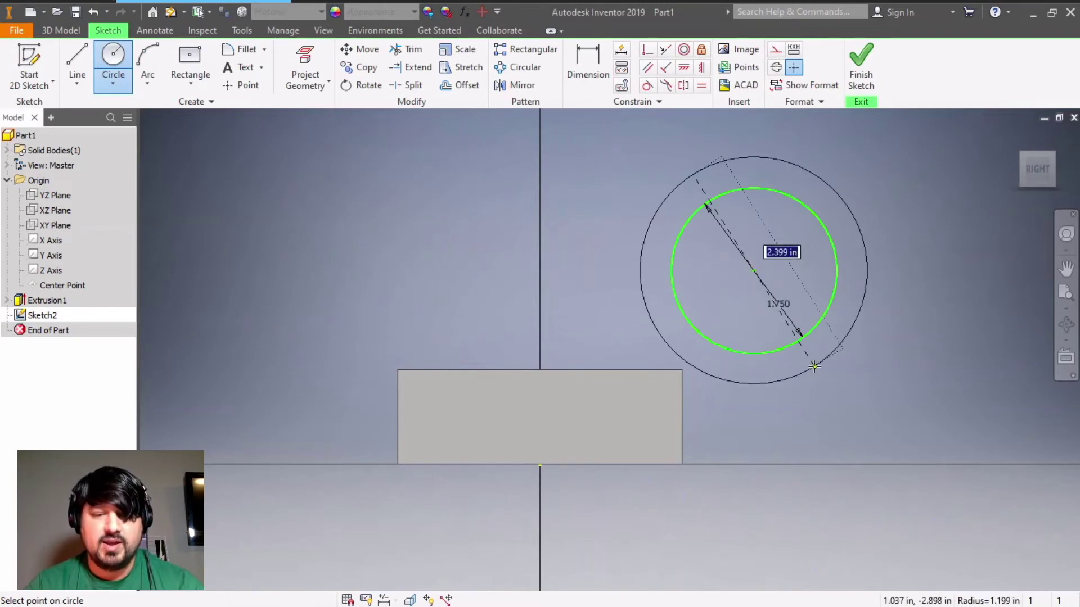
{"action": "type", "text": "3"}
{"action": "key", "text": "Return"}
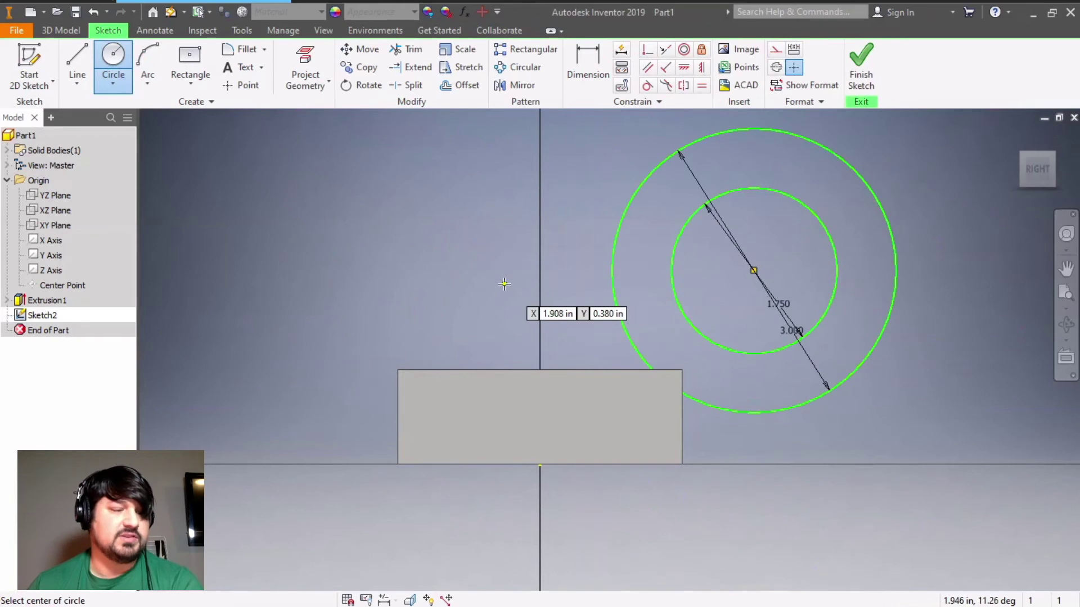
{"action": "left_click", "coordinate": [587, 63]}
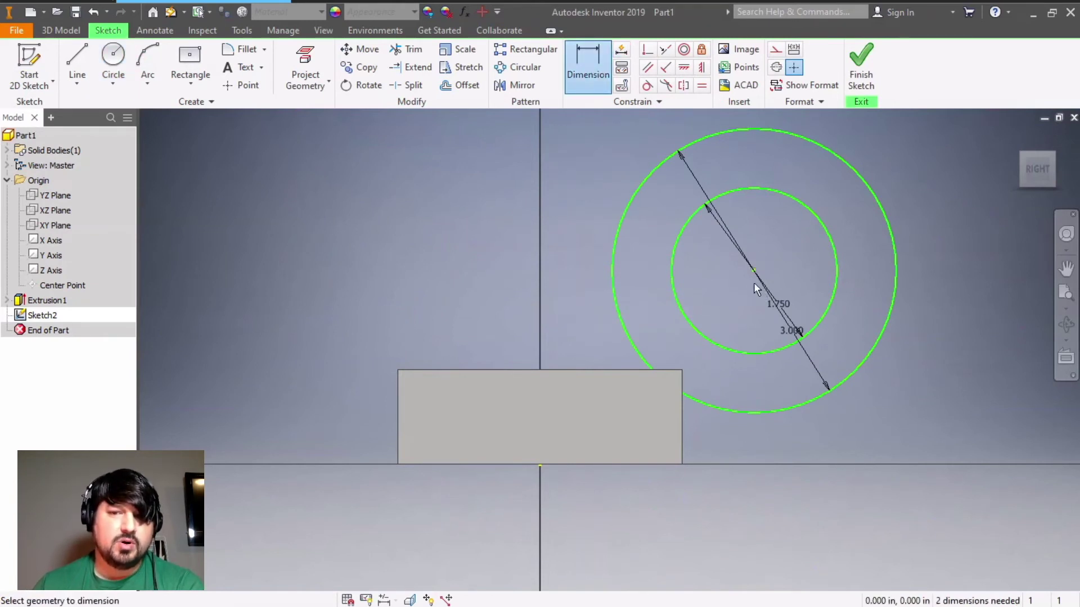
Add a driven (.625) reference dimension for the gap between the two circles.
{"action": "left_click", "coordinate": [736, 352]}
{"action": "left_click", "coordinate": [728, 411]}
{"action": "left_click", "coordinate": [734, 383]}
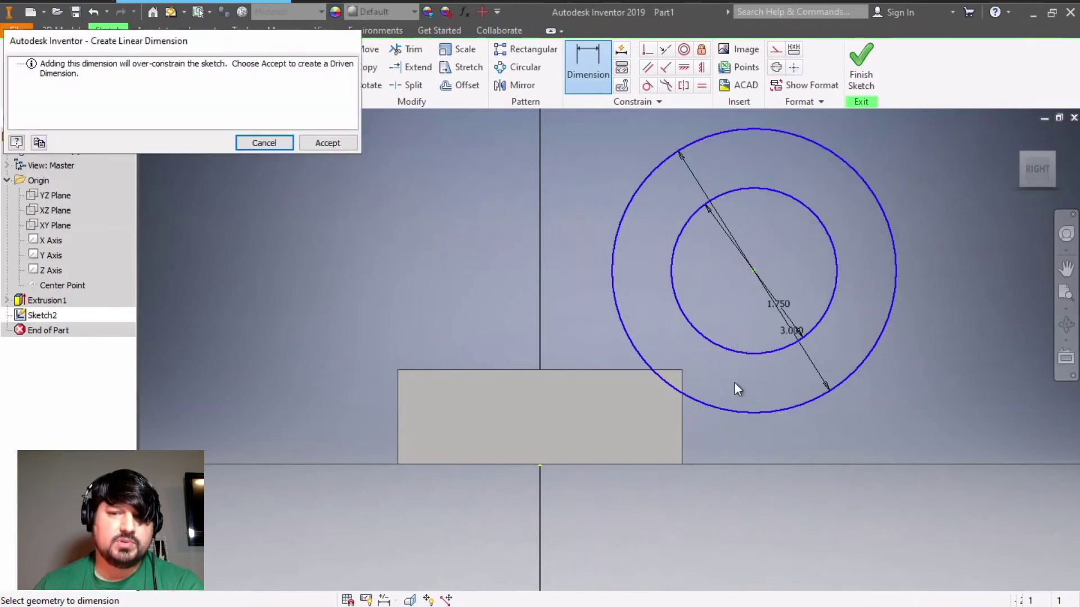
{"action": "left_click", "coordinate": [333, 144]}
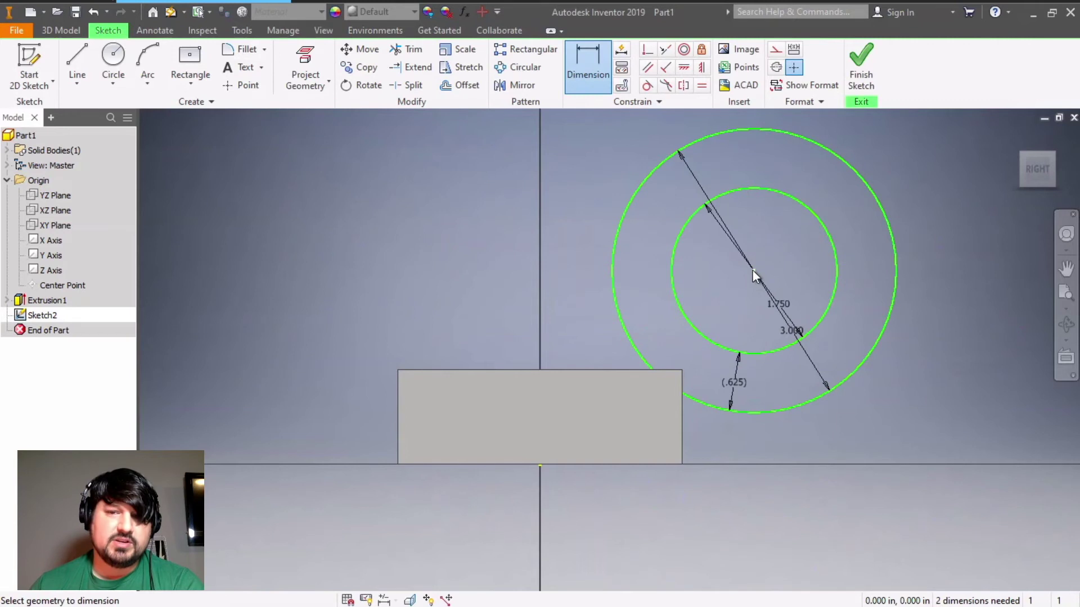
{"action": "left_click", "coordinate": [654, 464]}
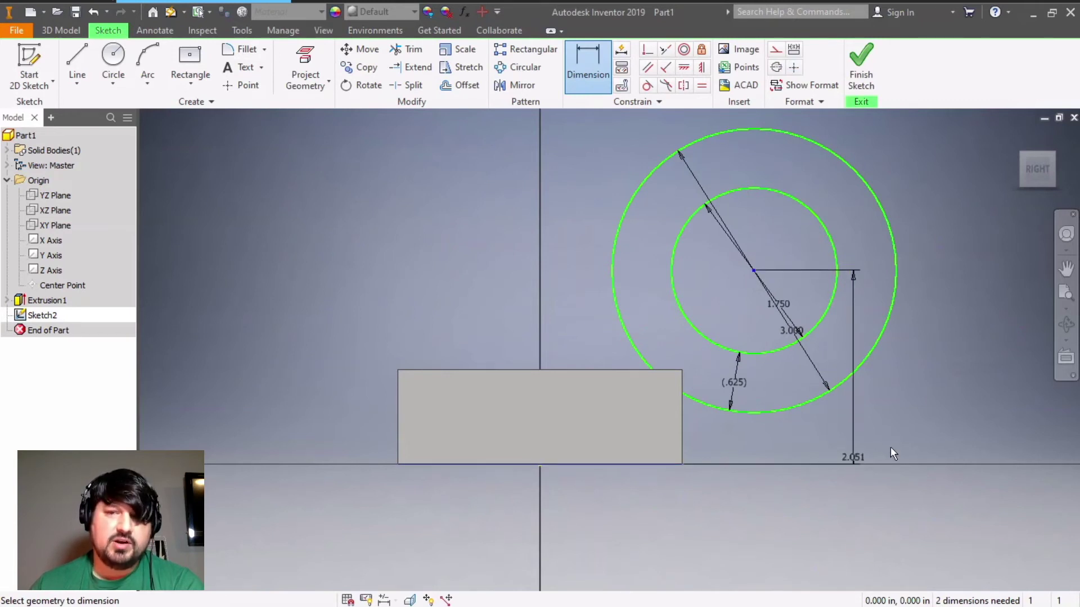
Set the circles' centre 3 in above the block's bottom edge.
{"action": "left_click", "coordinate": [956, 438]}
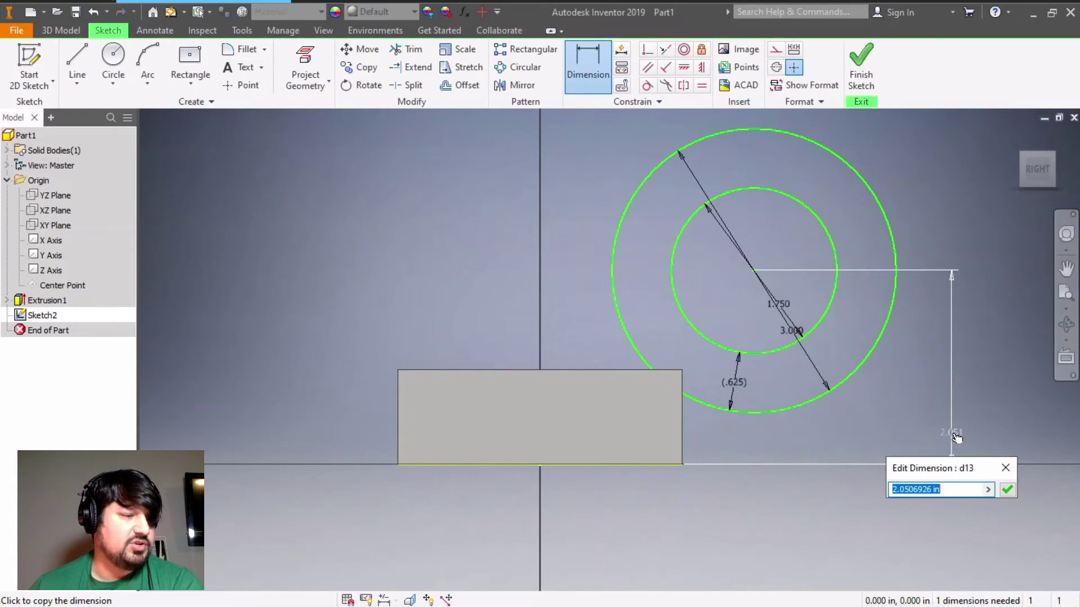
{"action": "type", "text": "3"}
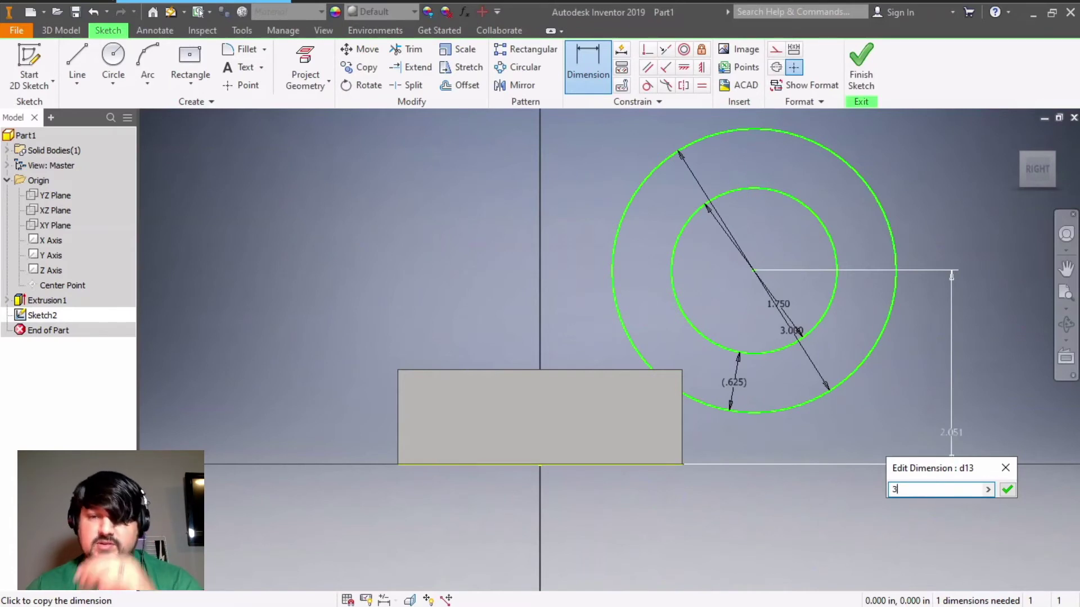
{"action": "key", "text": "Return"}
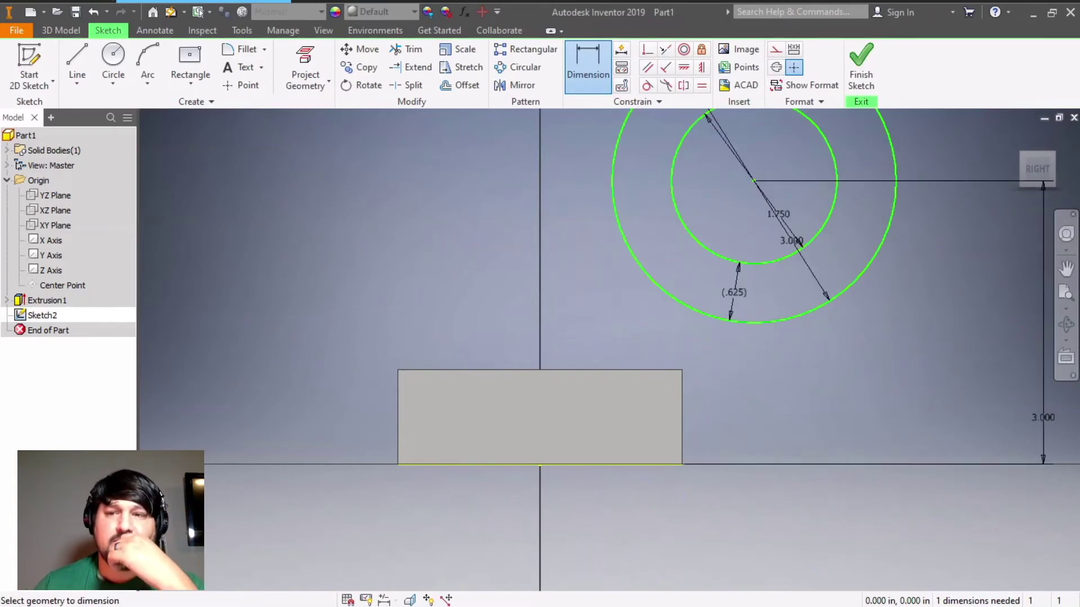
{"action": "left_click", "coordinate": [1041, 167]}
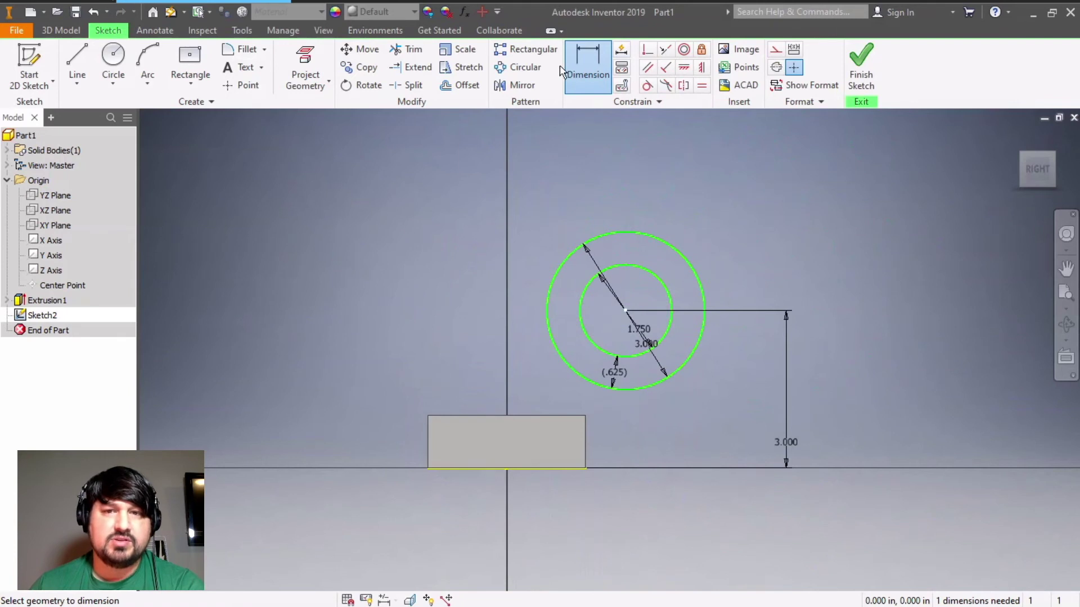
Set the circles' centre 5 in horizontally from the block's left edge.
{"action": "left_click", "coordinate": [586, 58]}
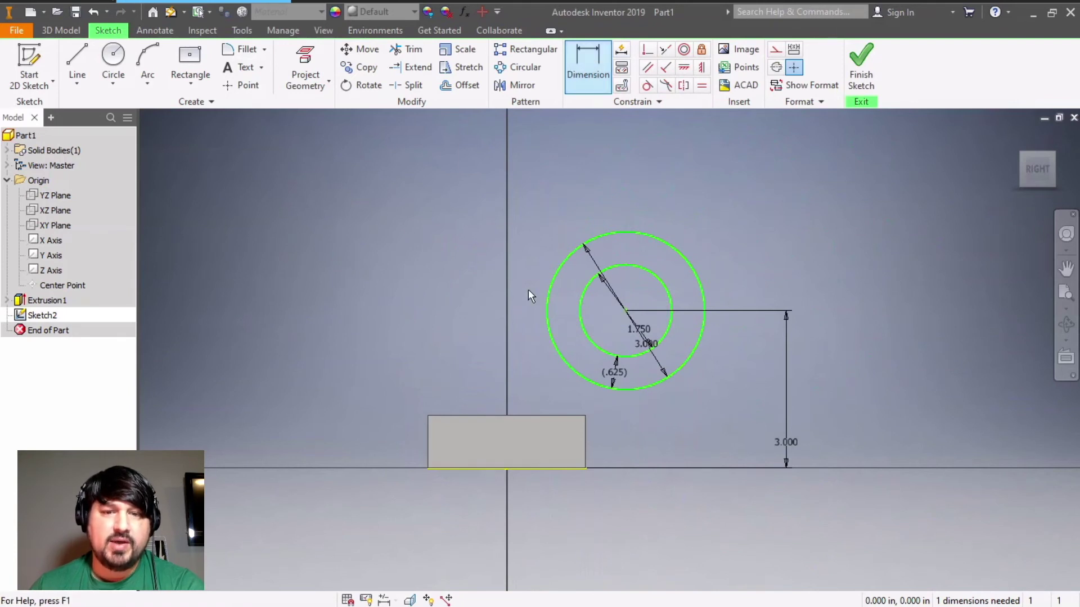
{"action": "left_click", "coordinate": [429, 444]}
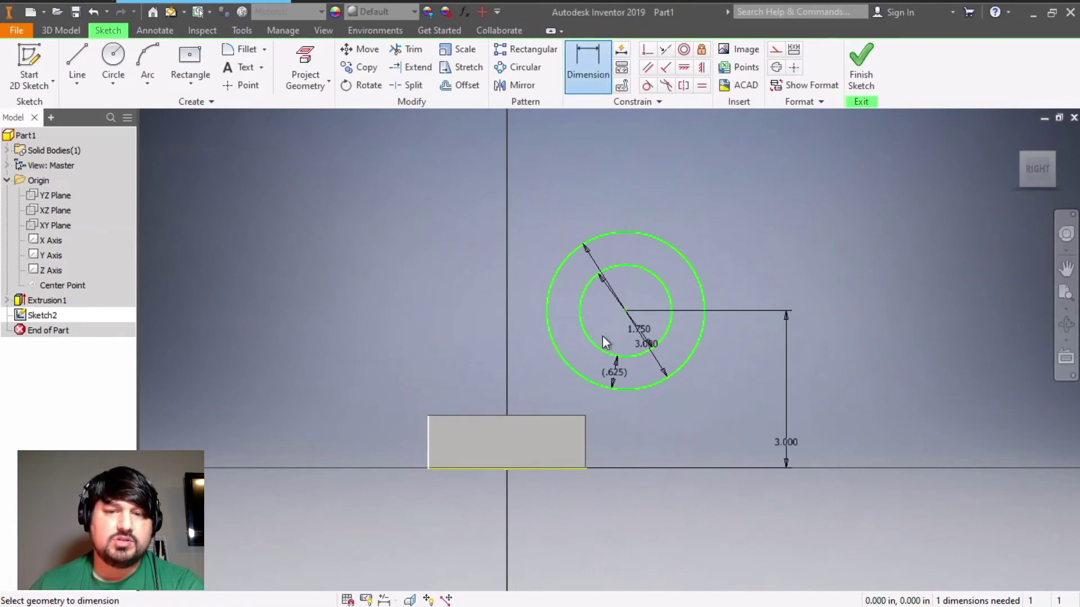
{"action": "left_click", "coordinate": [626, 310]}
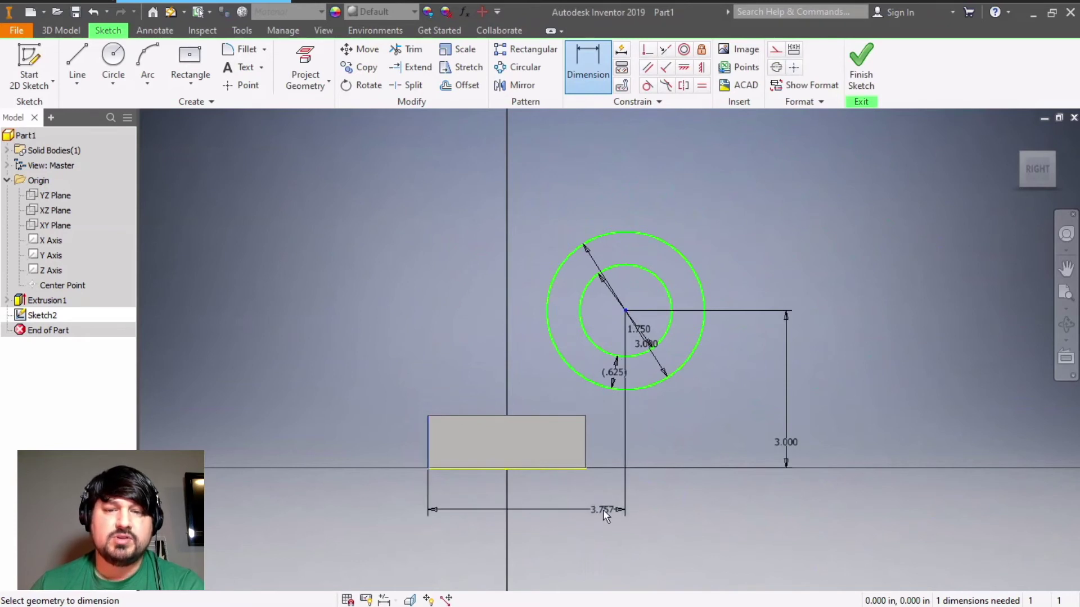
{"action": "left_click", "coordinate": [603, 513]}
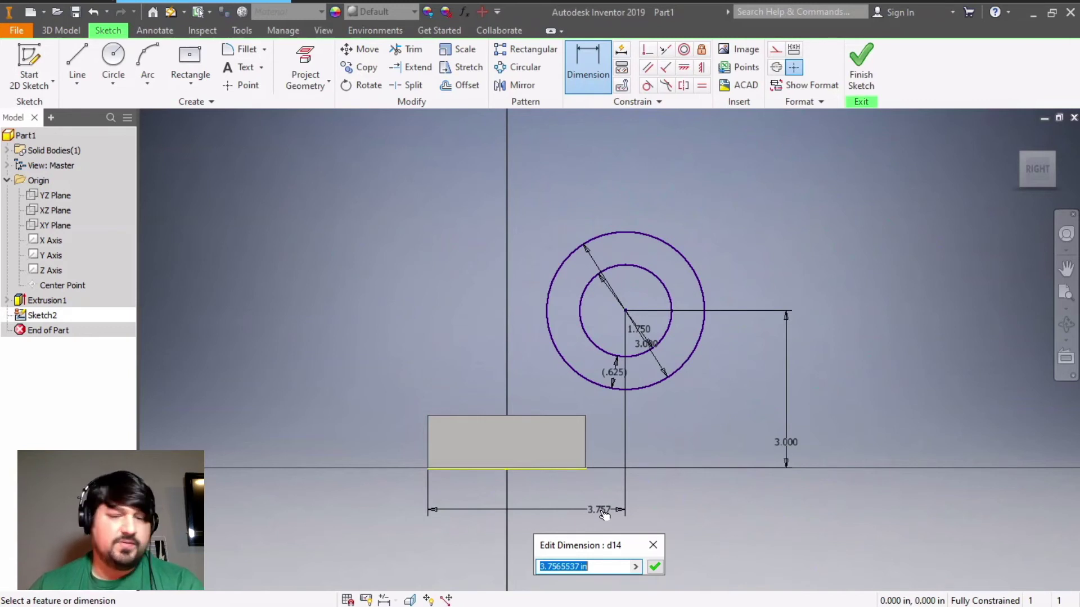
{"action": "type", "text": "5"}
{"action": "key", "text": "Return"}
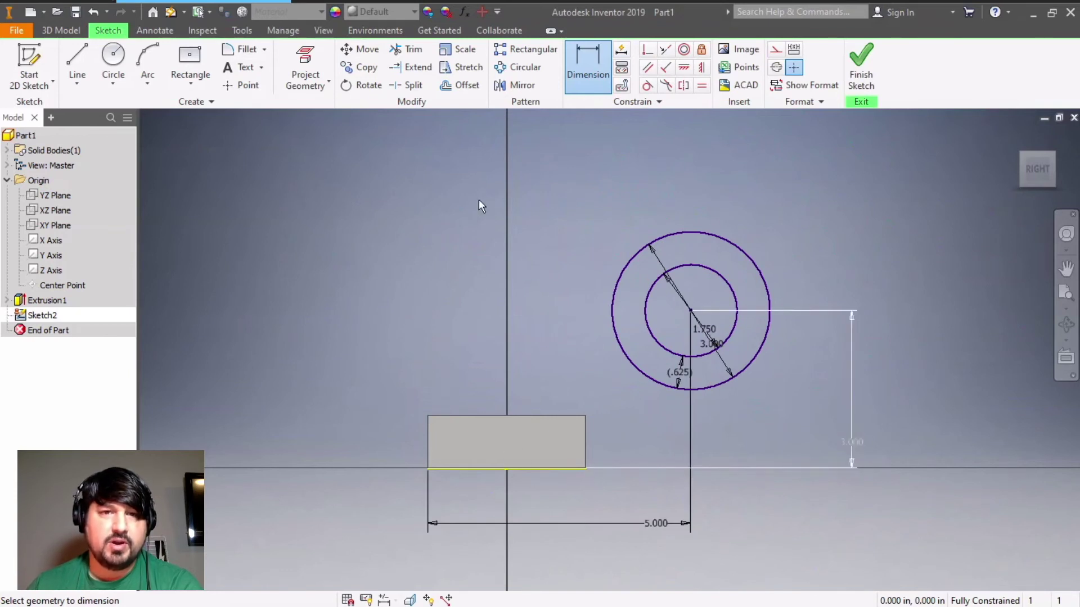
{"action": "left_click", "coordinate": [77, 59]}
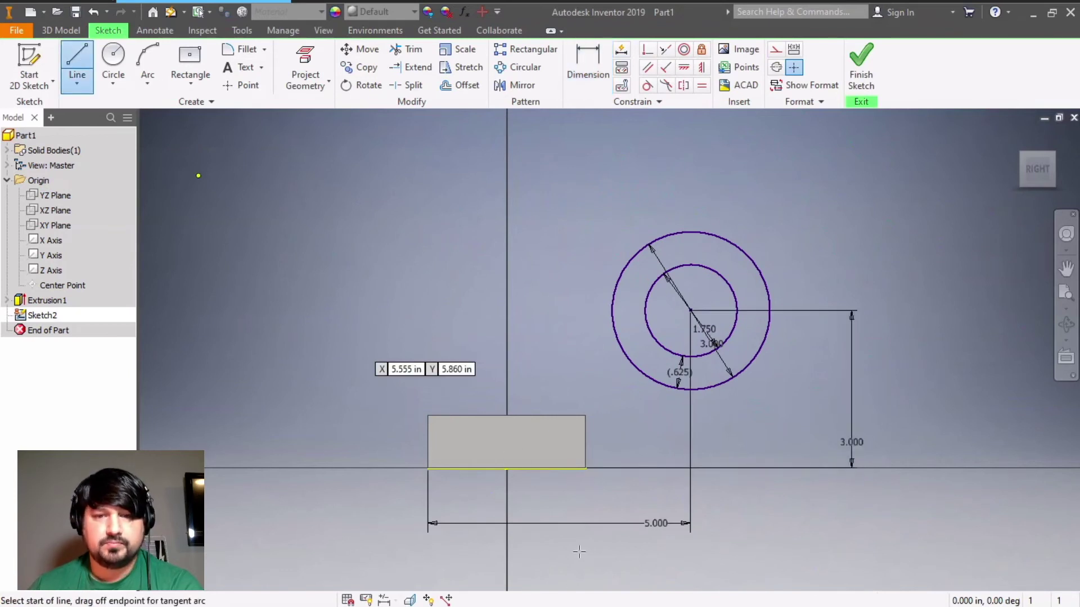
Draw a 2 in line from the block's bottom-right corner to below the circle centre.
{"action": "left_click", "coordinate": [586, 468]}
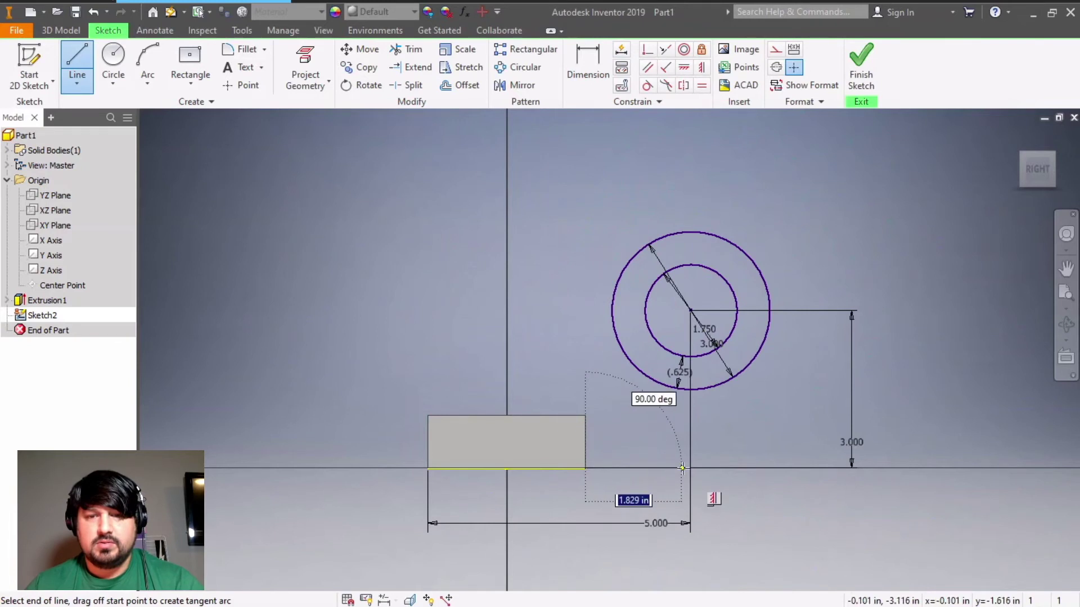
{"action": "type", "text": "3"}
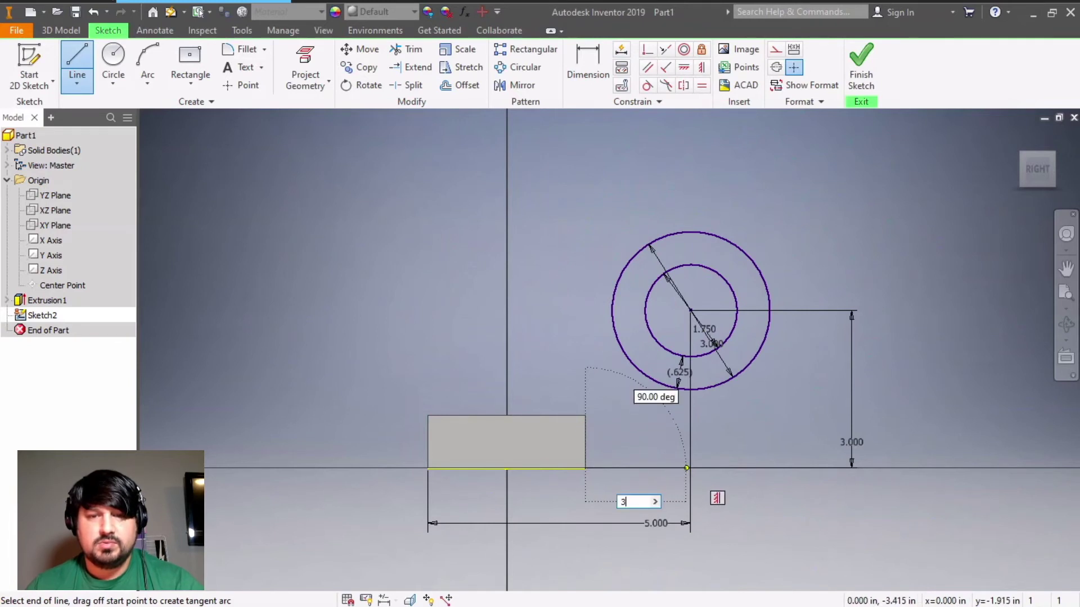
{"action": "key", "text": "BackSpace"}
{"action": "type", "text": "2"}
{"action": "key", "text": "Tab"}
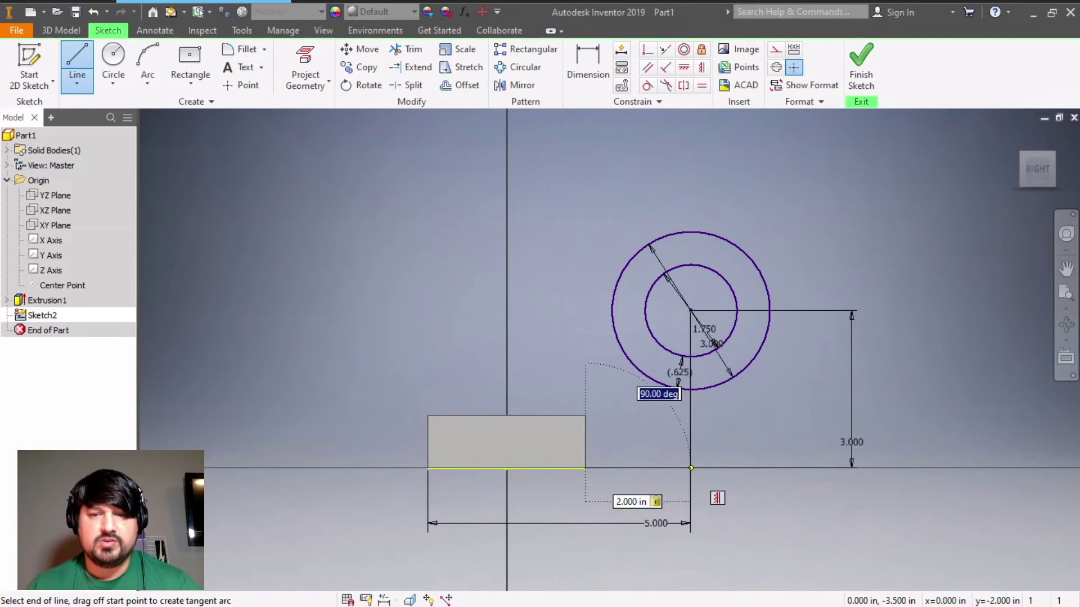
{"action": "key", "text": "Tab"}
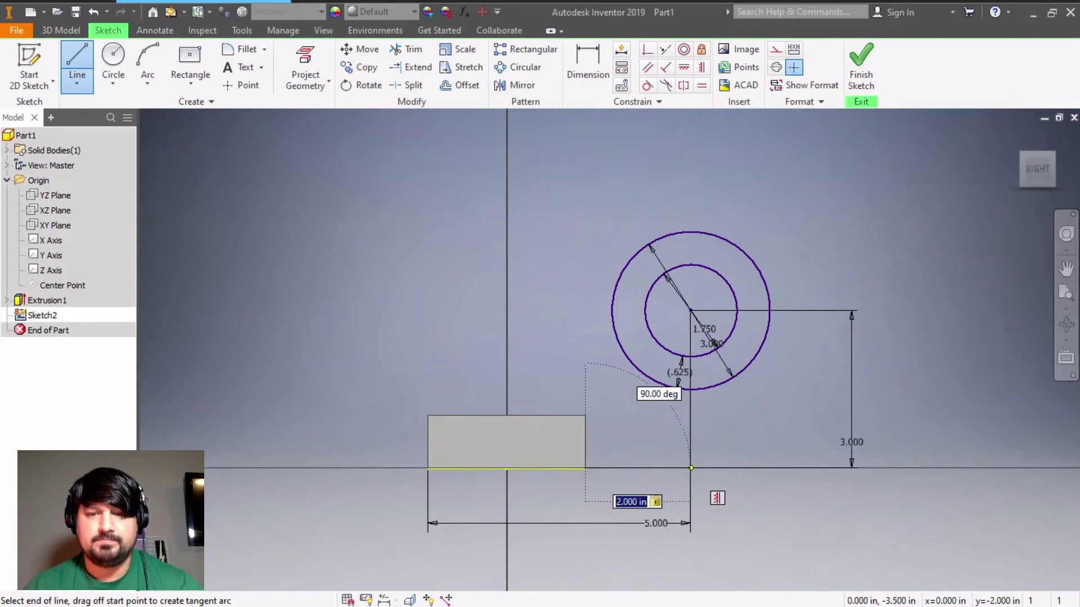
{"action": "key", "text": "Return"}
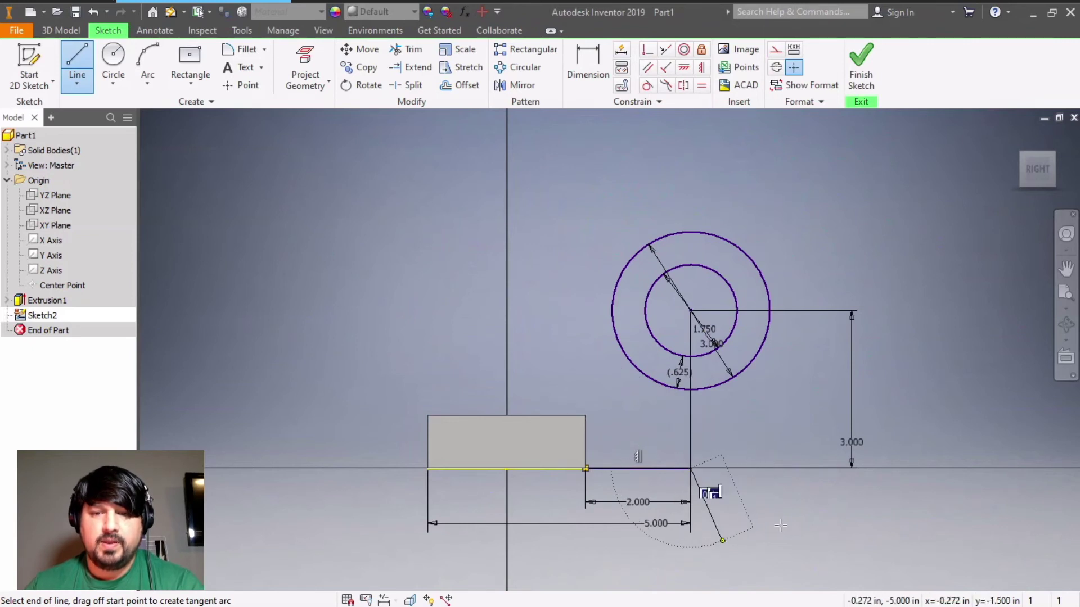
Cancel the current line to stop drawing from the base line's end.
{"action": "right_click", "coordinate": [802, 447]}
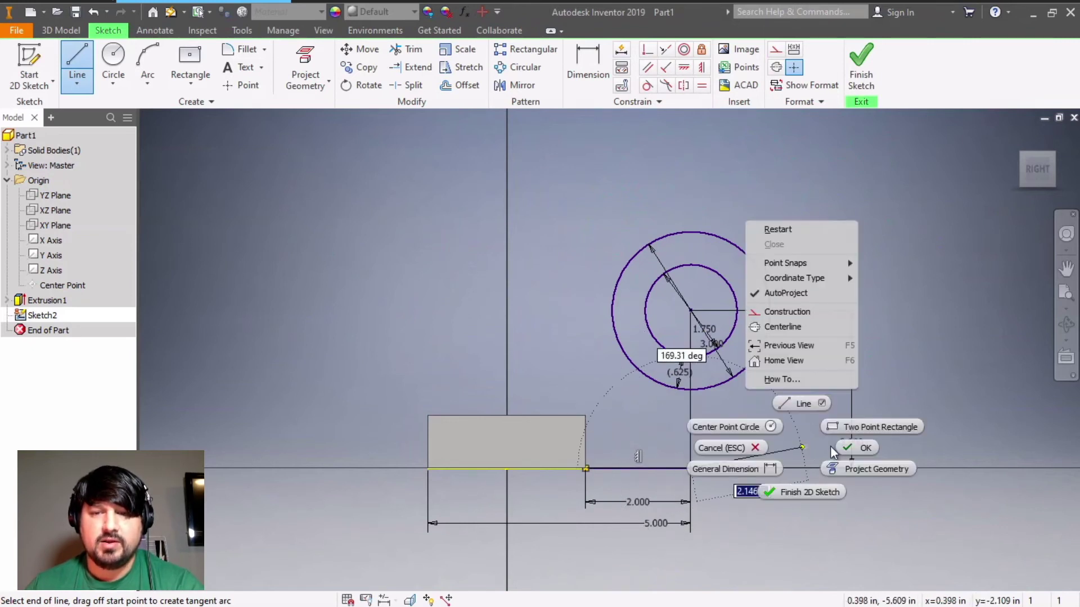
{"action": "left_click", "coordinate": [733, 447]}
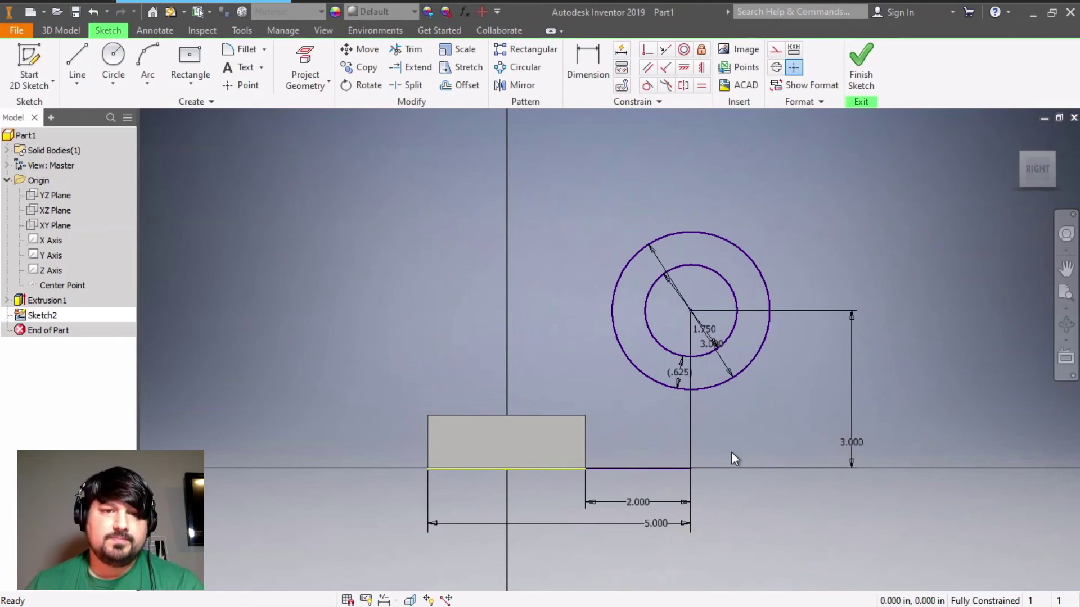
{"action": "left_click", "coordinate": [77, 59]}
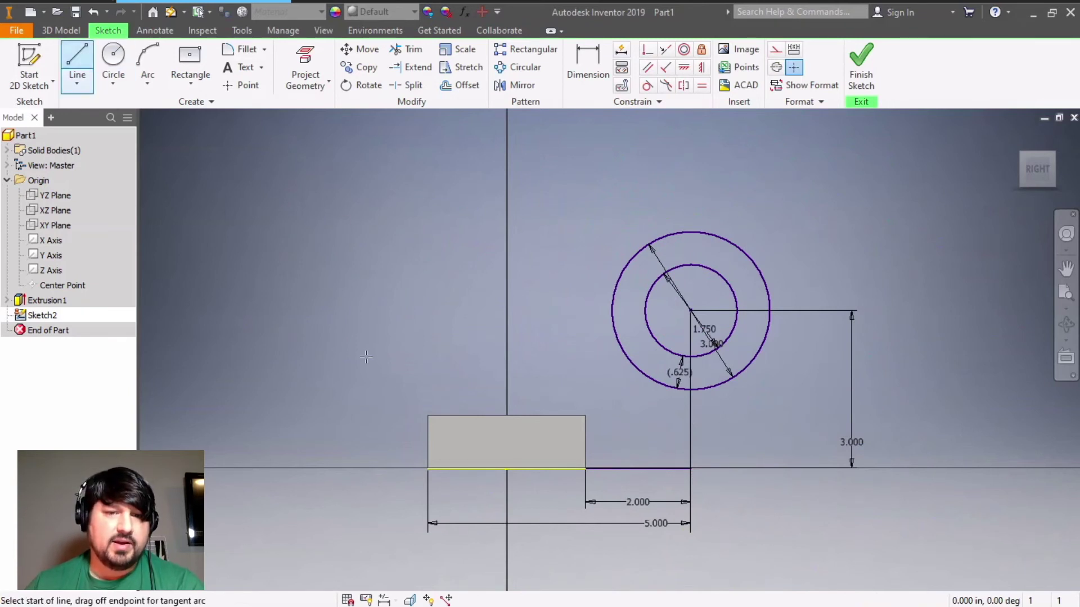
Draw lines tangent to the outer circle from the block's top-left corner and the 2 in base line's end.
{"action": "left_click", "coordinate": [428, 416]}
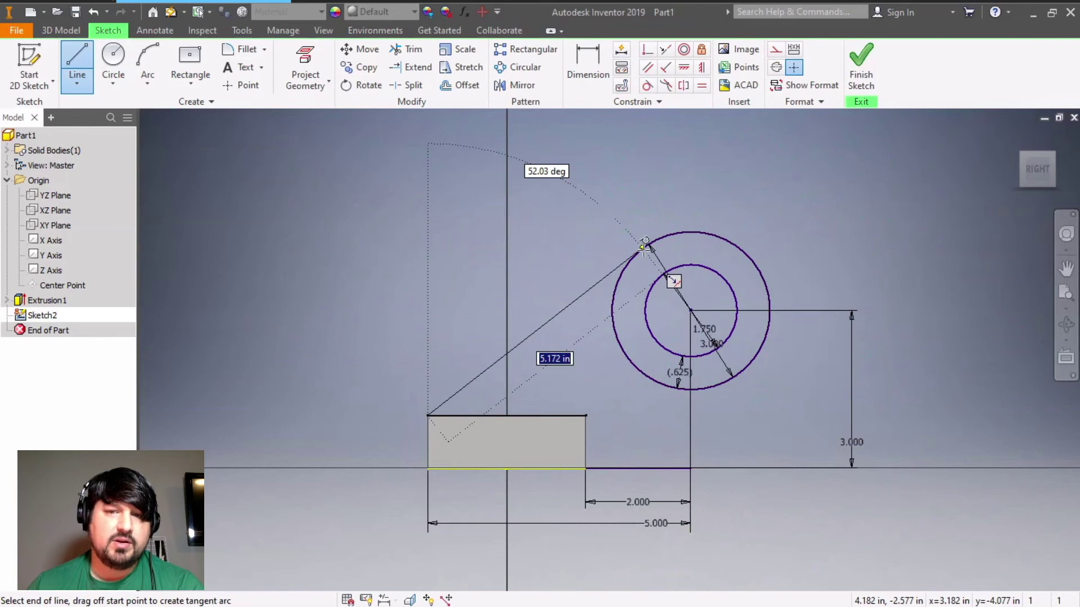
{"action": "double_click", "coordinate": [642, 248]}
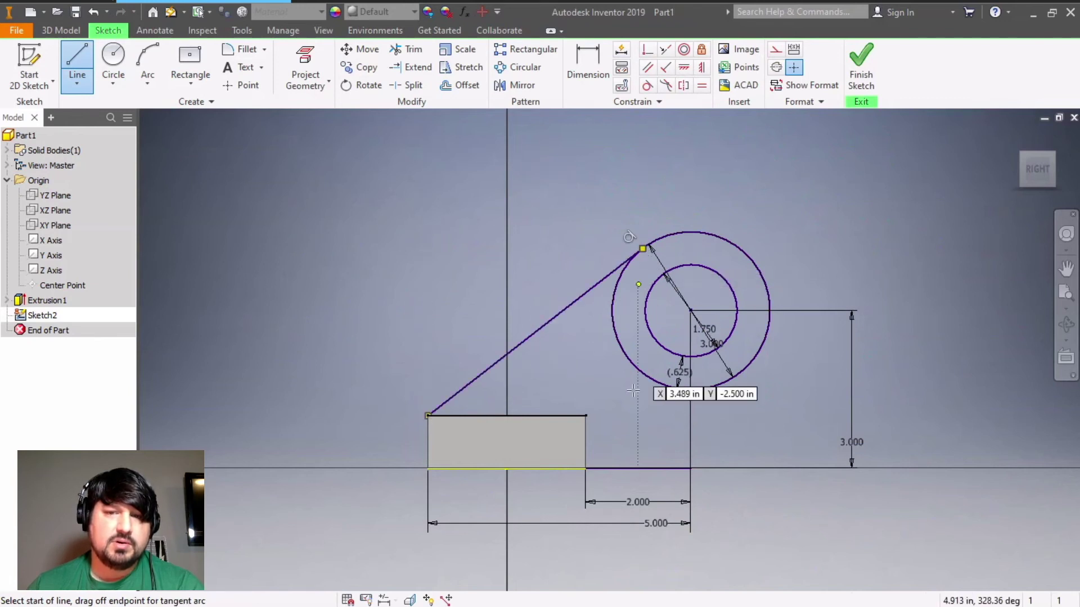
{"action": "left_click", "coordinate": [691, 468]}
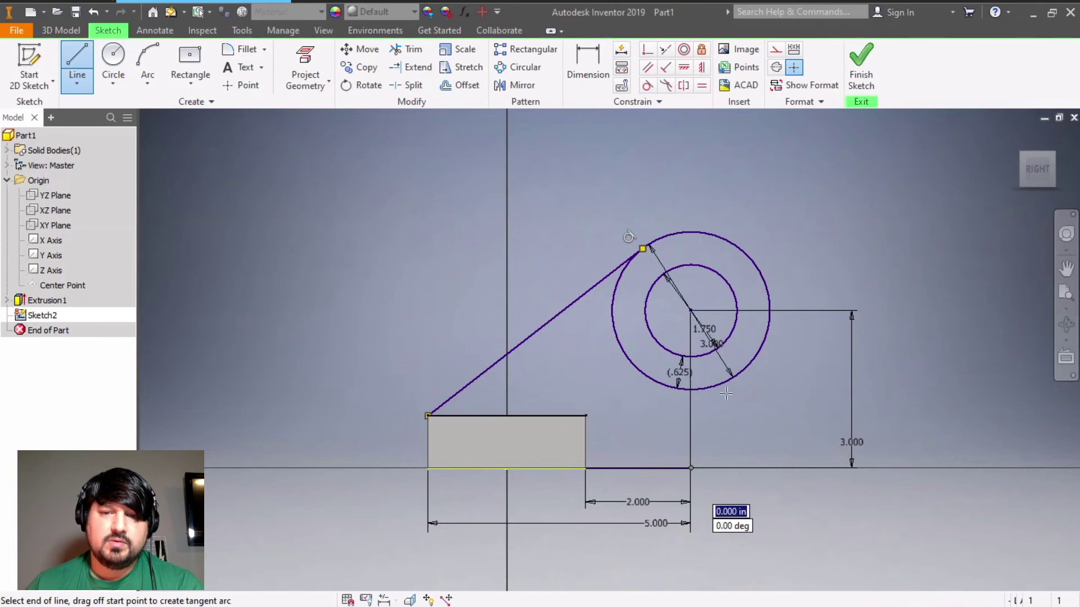
{"action": "left_click", "coordinate": [759, 350]}
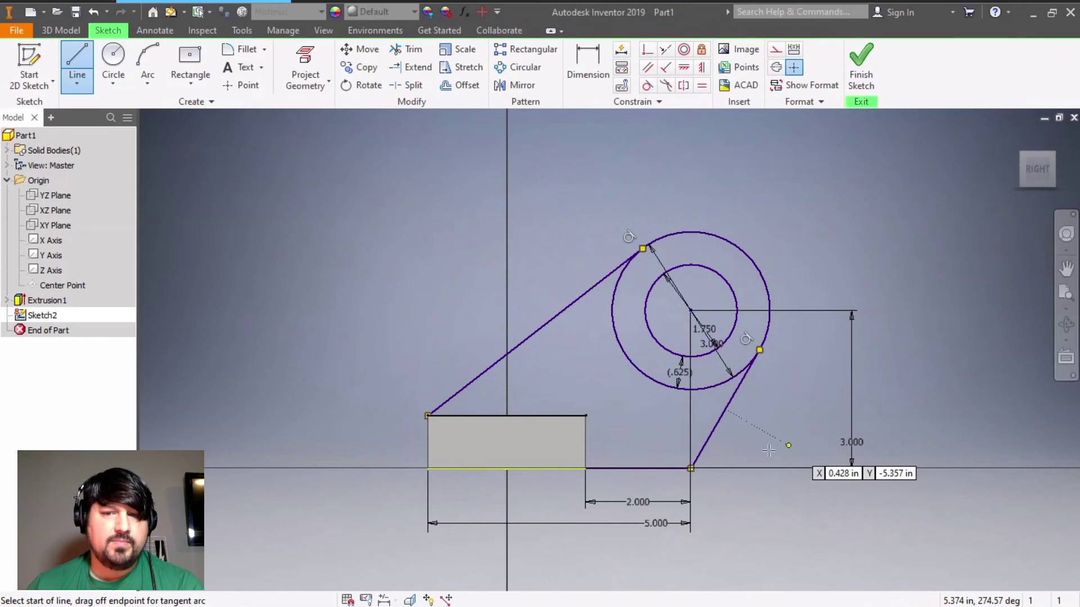
Trim the outer circle's lower-left arc, finish Sketch2, and return to the isometric home view.
{"action": "left_click", "coordinate": [408, 52]}
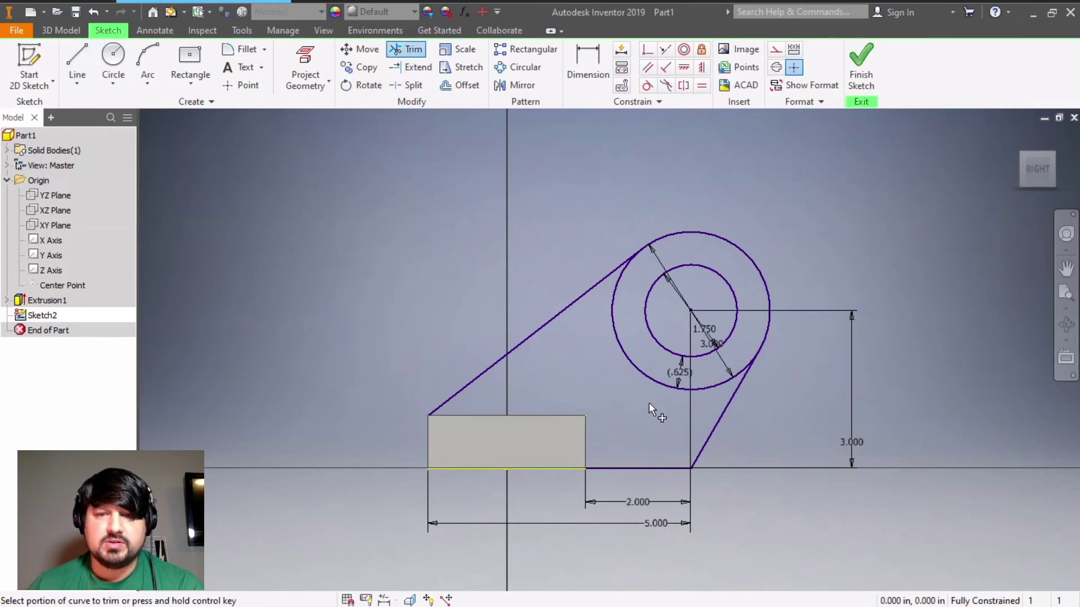
{"action": "left_click", "coordinate": [649, 374]}
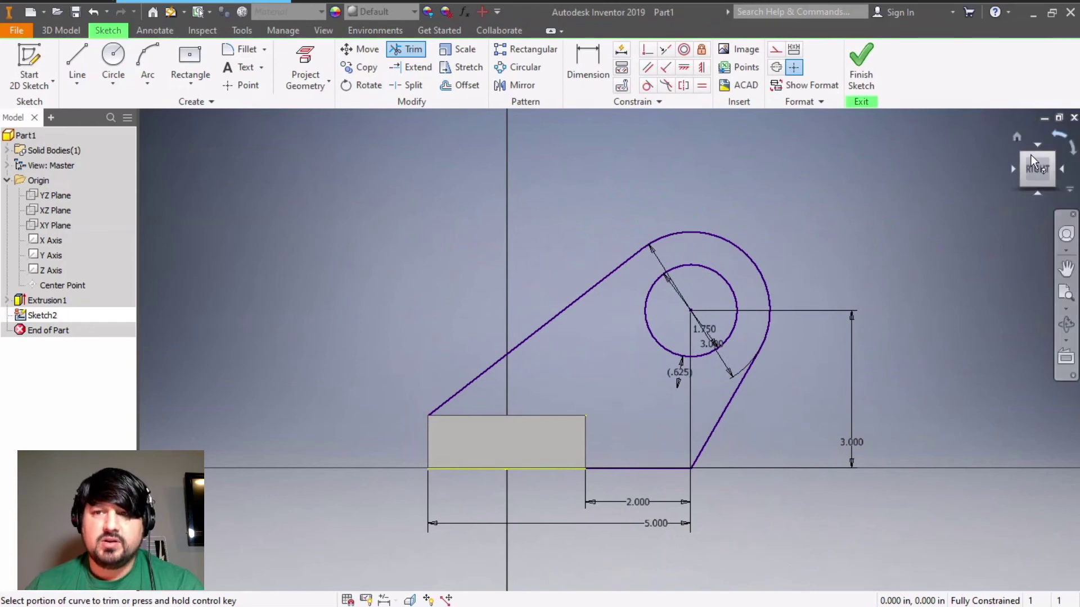
{"action": "left_click", "coordinate": [862, 59]}
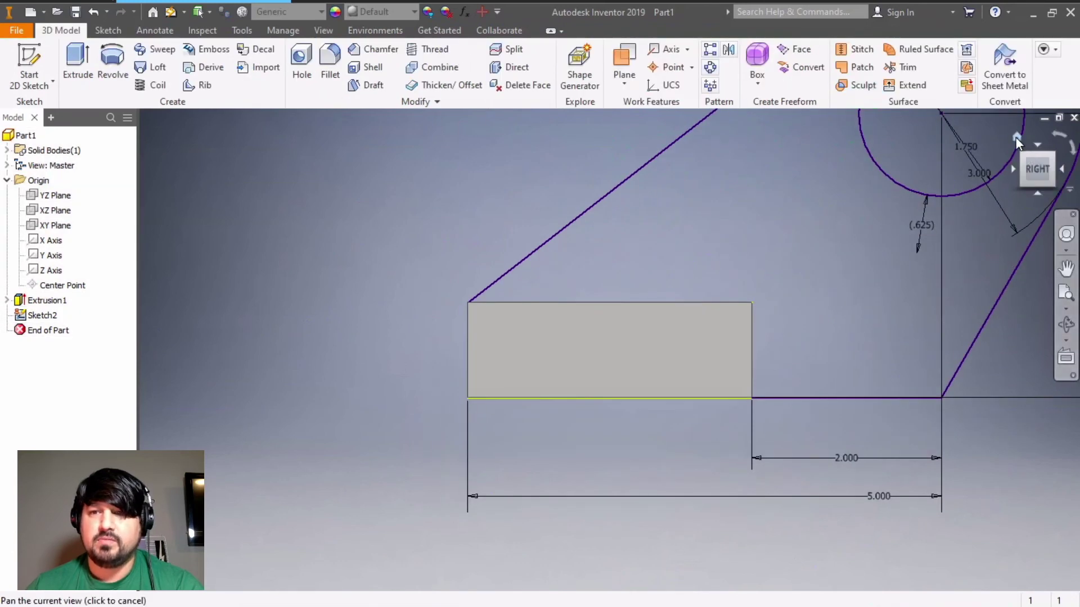
{"action": "left_click", "coordinate": [1016, 137]}
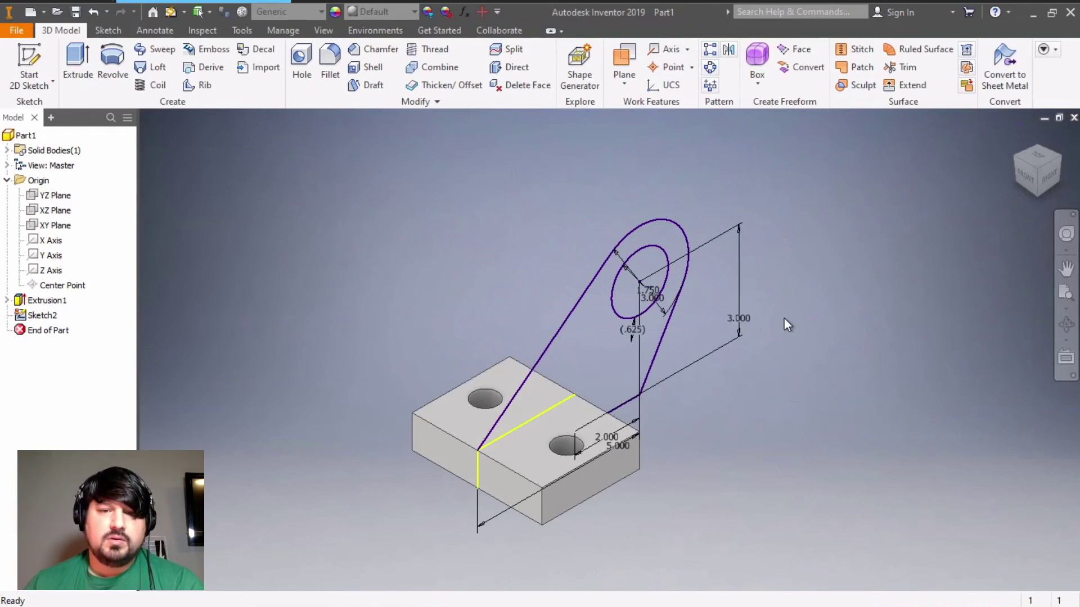
{"action": "left_click", "coordinate": [78, 63]}
Extrude the lug profile 1 in symmetrically in both directions to join the block.
{"action": "left_click", "coordinate": [598, 352]}
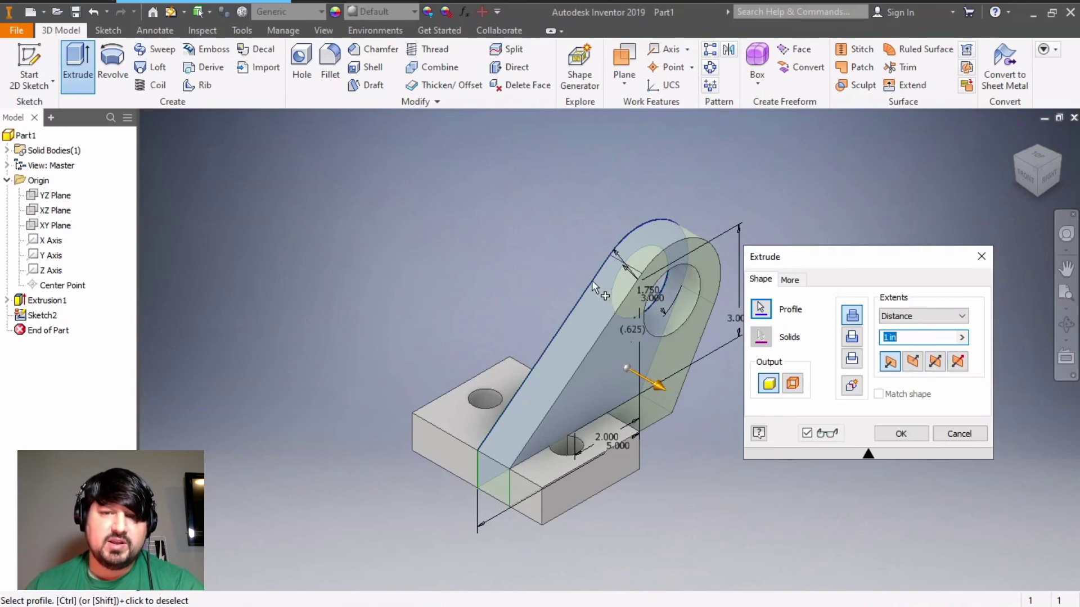
{"action": "left_click", "coordinate": [935, 362]}
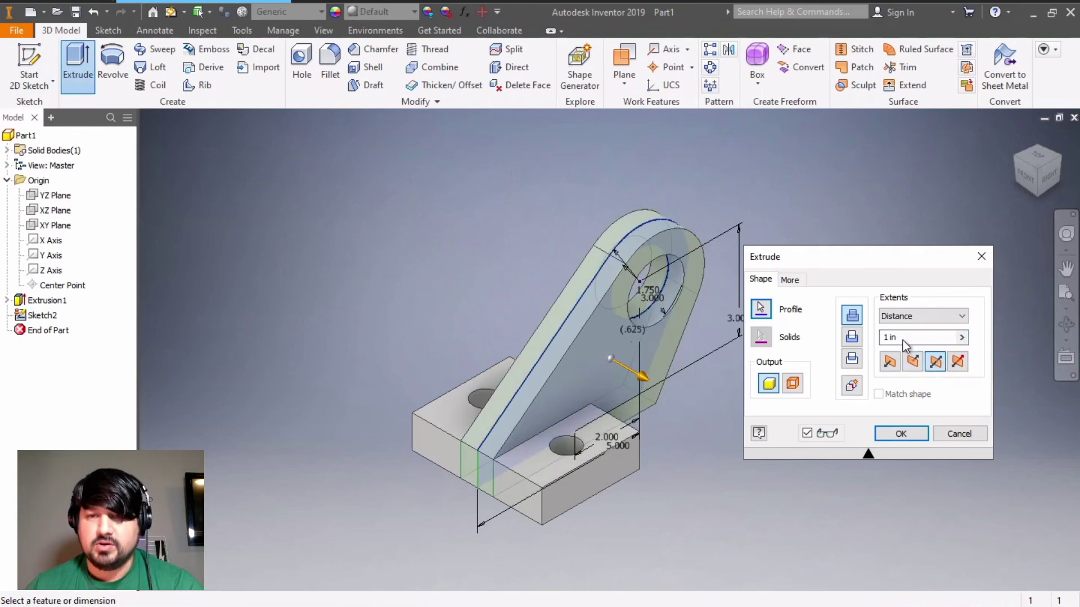
{"action": "left_click", "coordinate": [900, 435]}
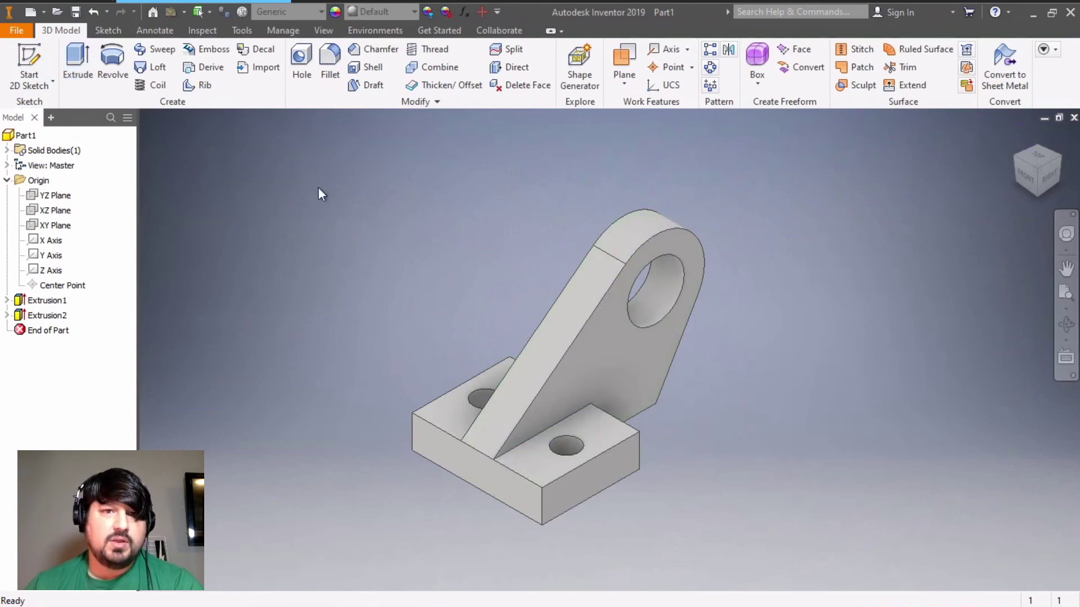
Fillet the block's four vertical corner edges with a 1 in radius.
{"action": "left_click", "coordinate": [334, 62]}
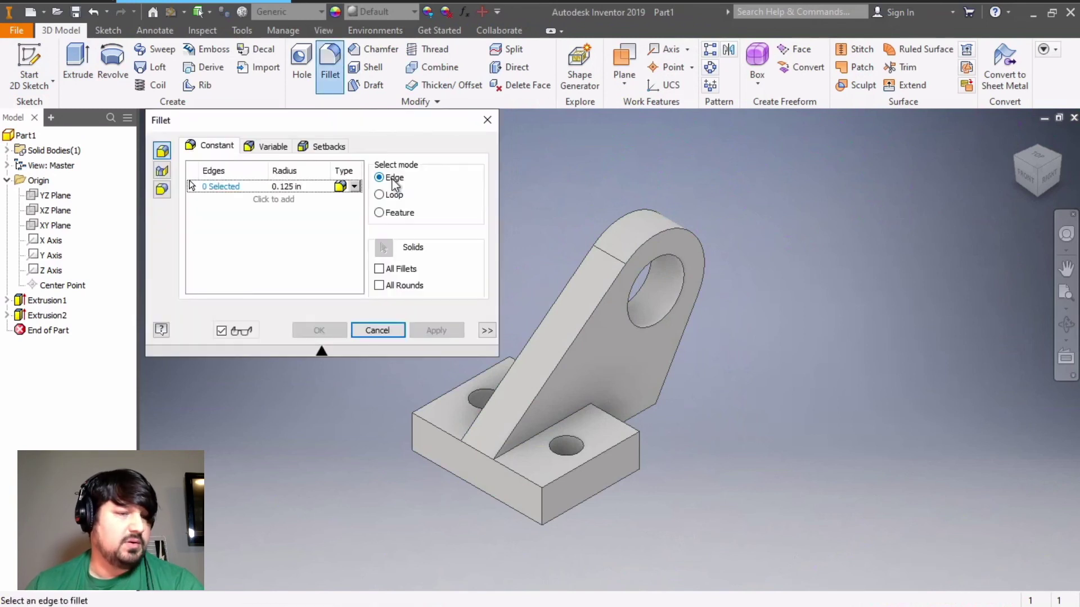
{"action": "left_click", "coordinate": [305, 186]}
{"action": "left_click_drag", "start_coordinate": [306, 186], "coordinate": [268, 186]}
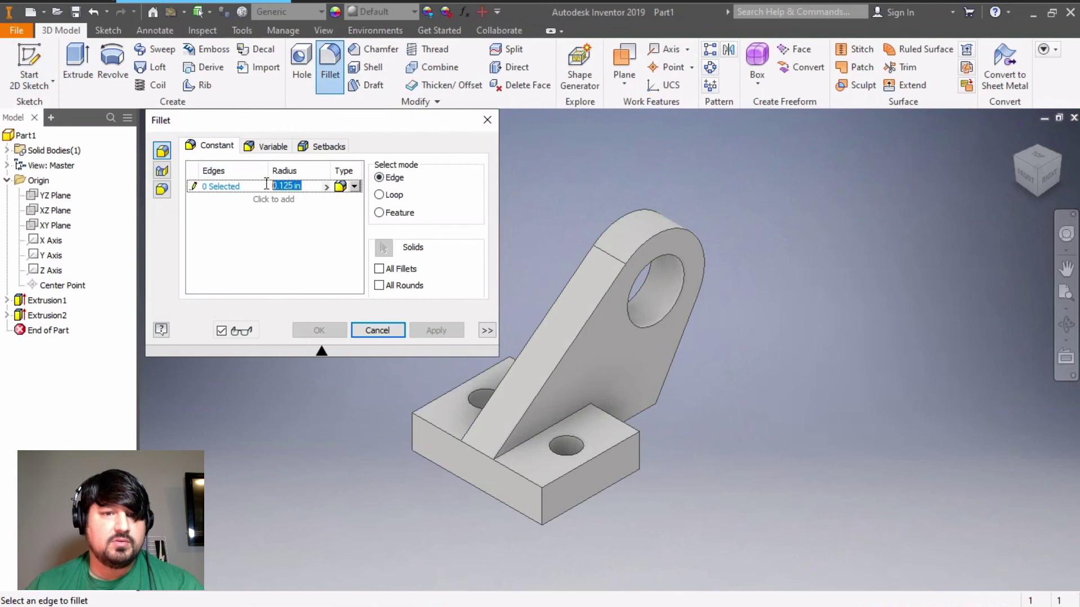
{"action": "type", "text": "1"}
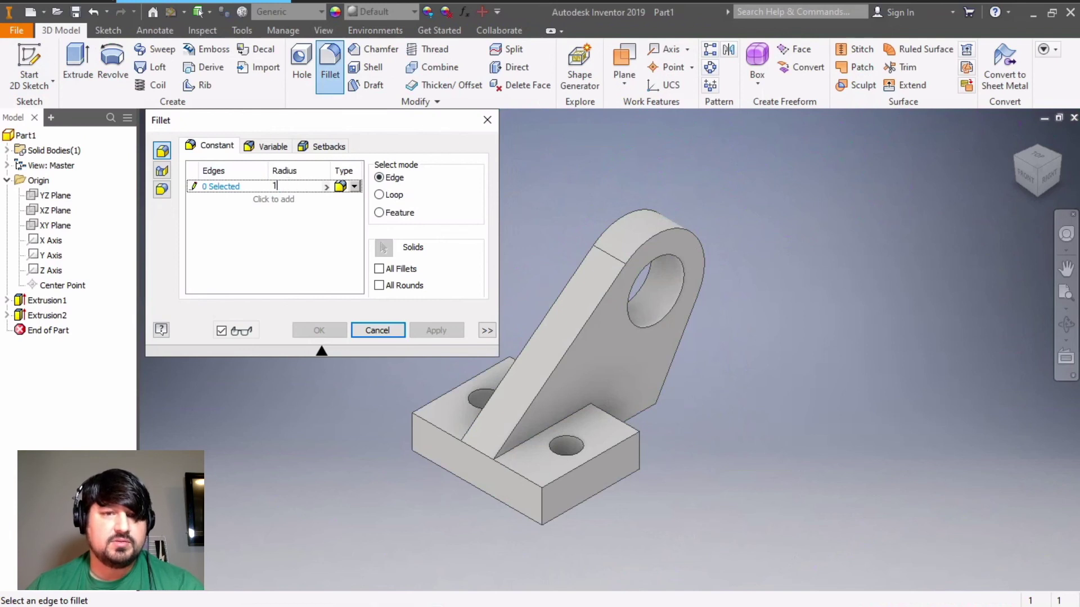
{"action": "left_click", "coordinate": [540, 499]}
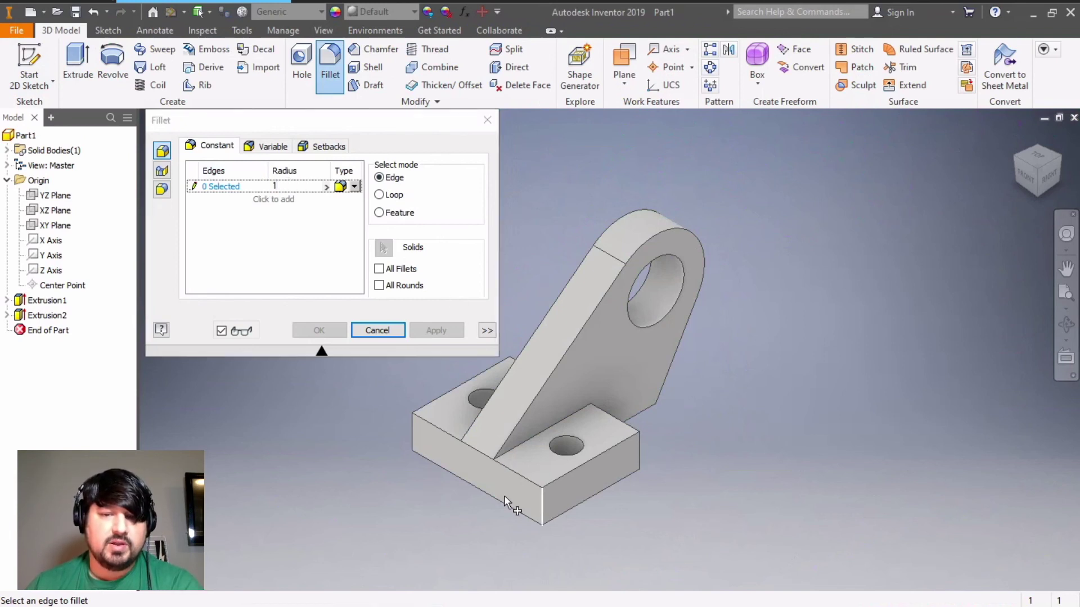
{"action": "left_click", "coordinate": [411, 428]}
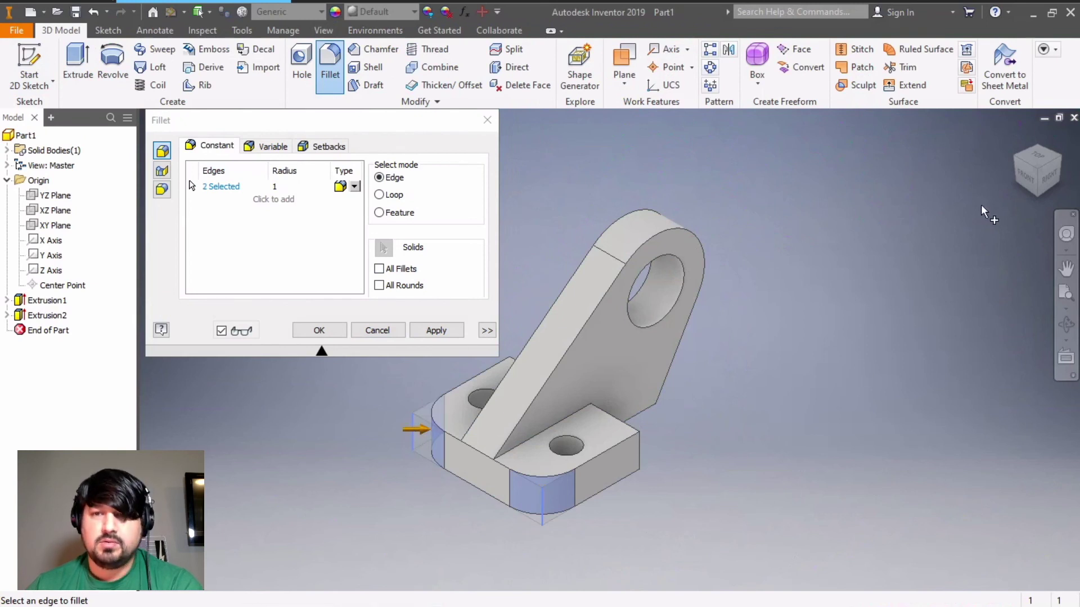
{"action": "left_click", "coordinate": [1062, 162]}
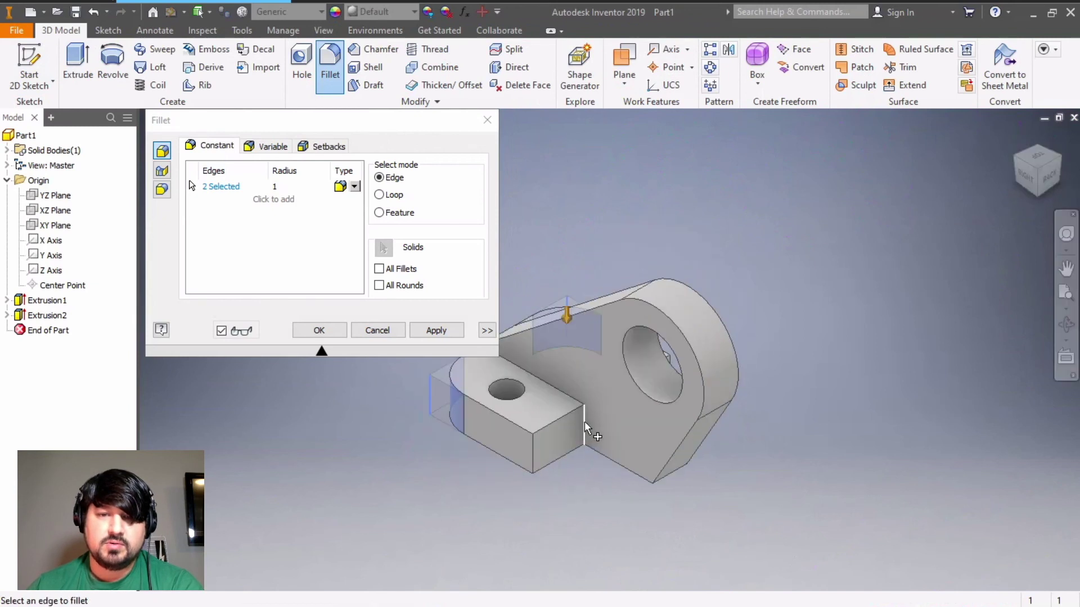
{"action": "left_click", "coordinate": [585, 424]}
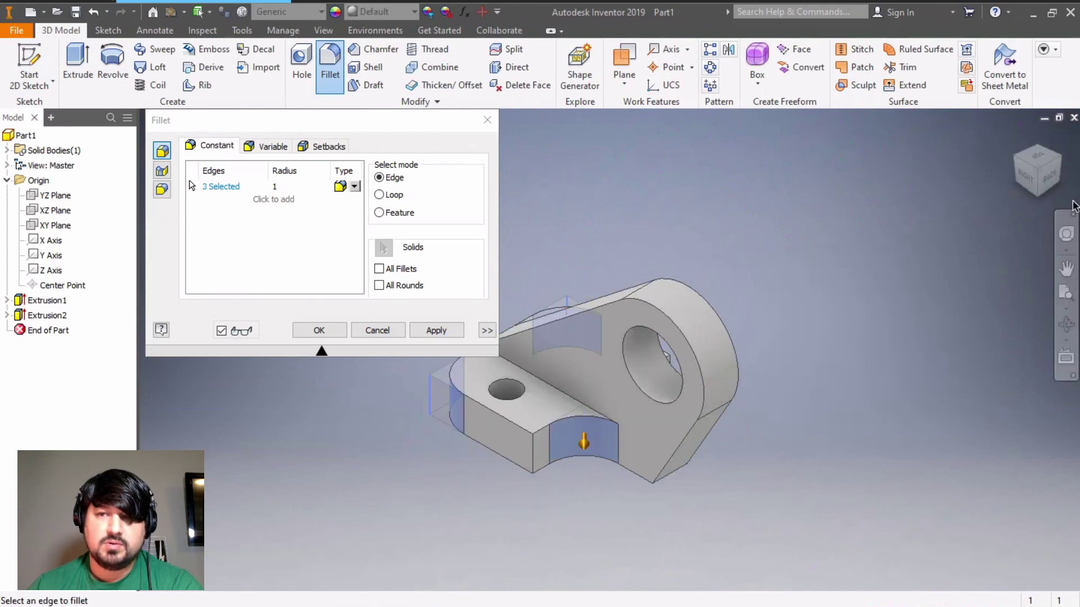
{"action": "left_click", "coordinate": [1061, 162]}
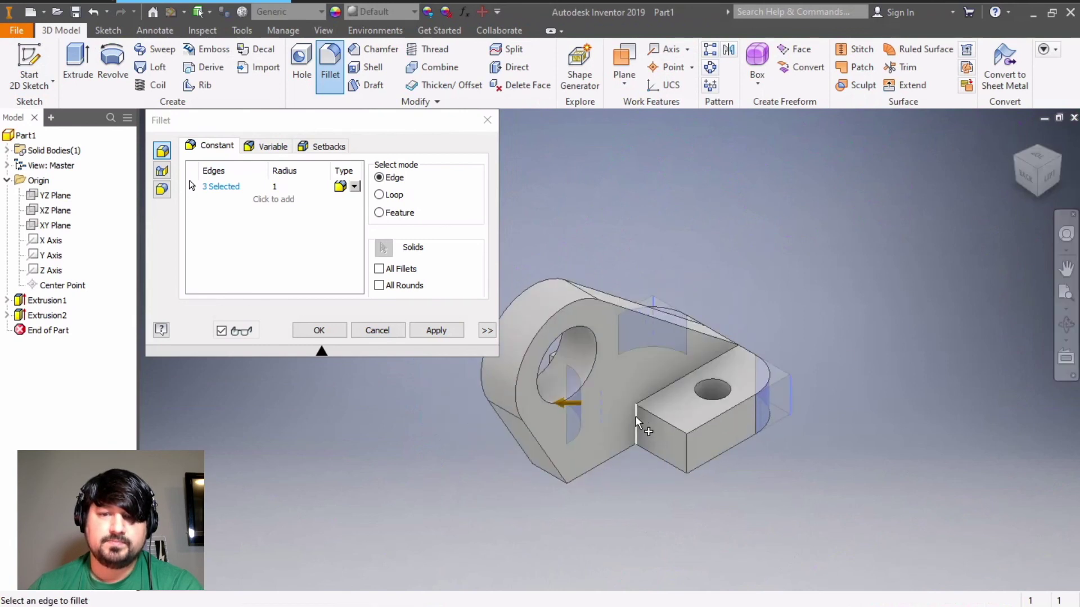
{"action": "left_click", "coordinate": [636, 419]}
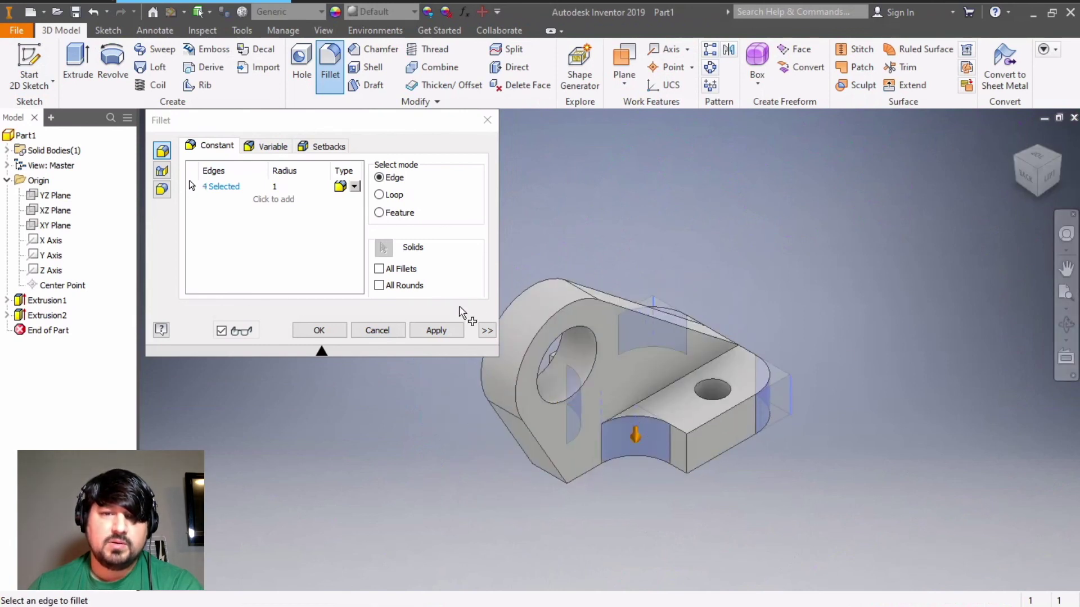
{"action": "left_click", "coordinate": [441, 332]}
{"action": "left_click", "coordinate": [381, 331]}
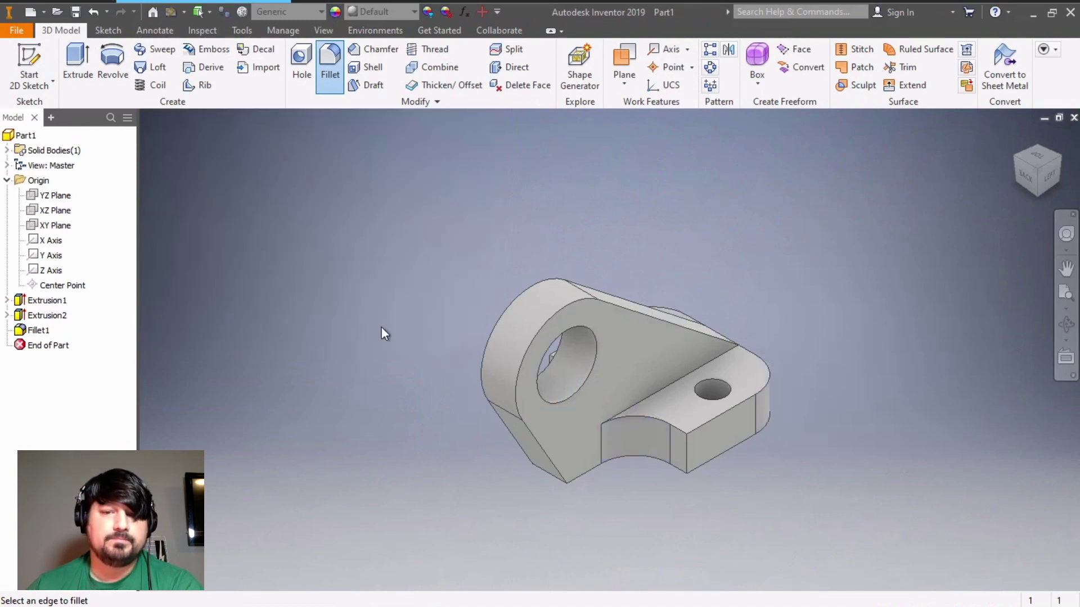
Return to the isometric home view, orbit from above, and pan the part rightward to inspect it.
{"action": "left_click", "coordinate": [1017, 137]}
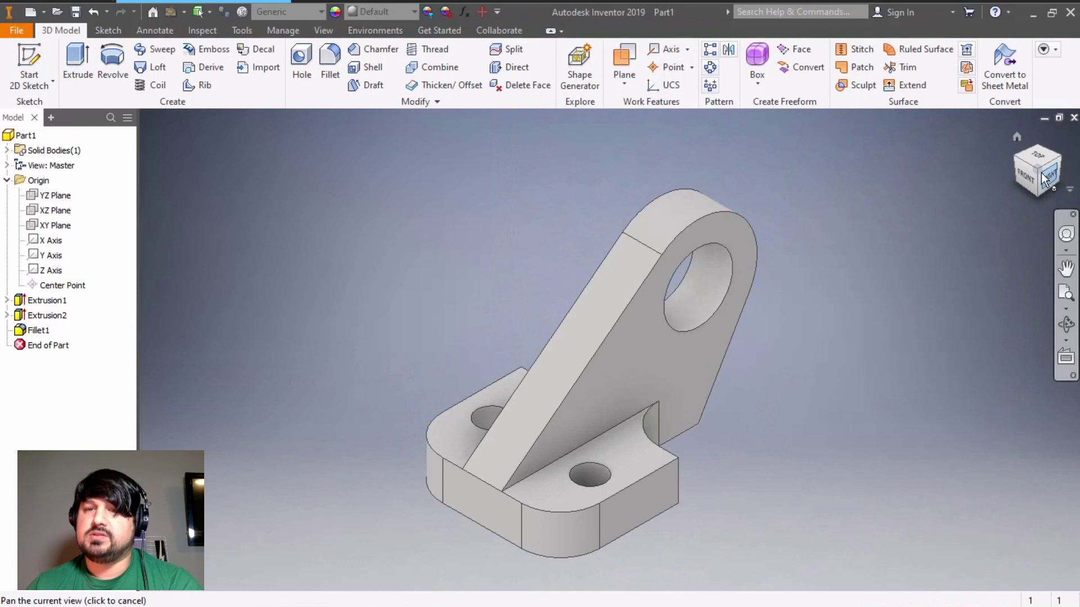
{"action": "left_click_drag", "start_coordinate": [1029, 186], "coordinate": [1022, 221]}
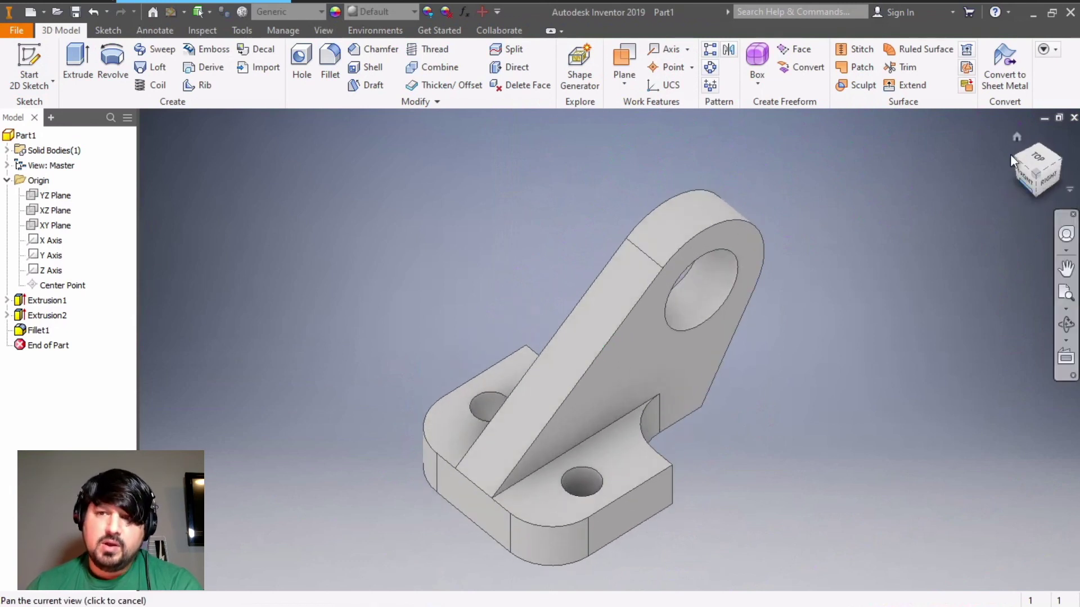
{"action": "left_click", "coordinate": [1017, 137]}
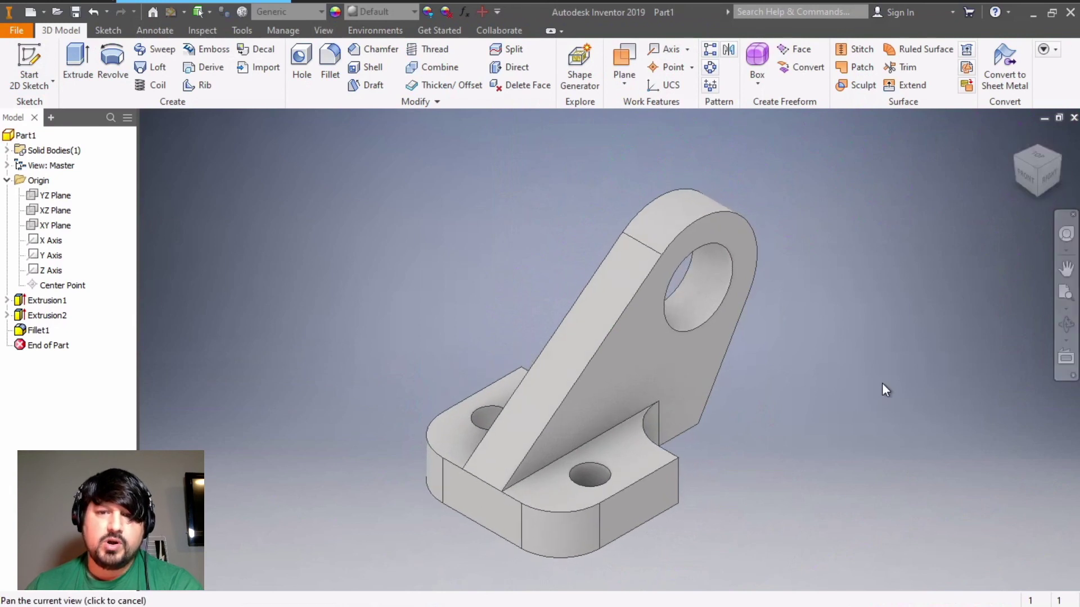
{"action": "left_click_drag", "start_coordinate": [308, 332], "coordinate": [536, 332]}
{"action": "key", "text": "Escape"}
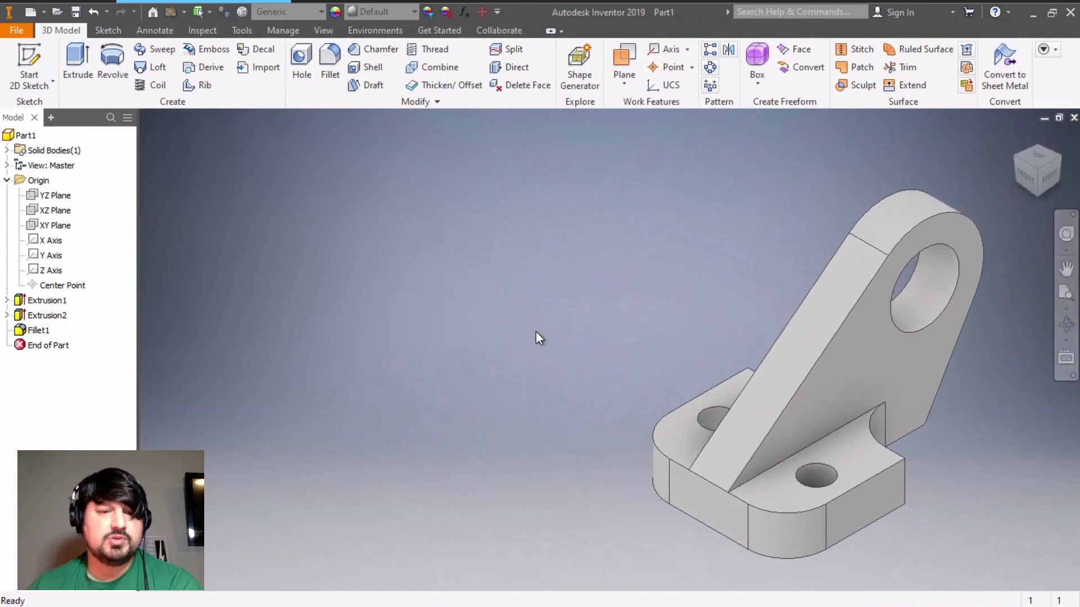